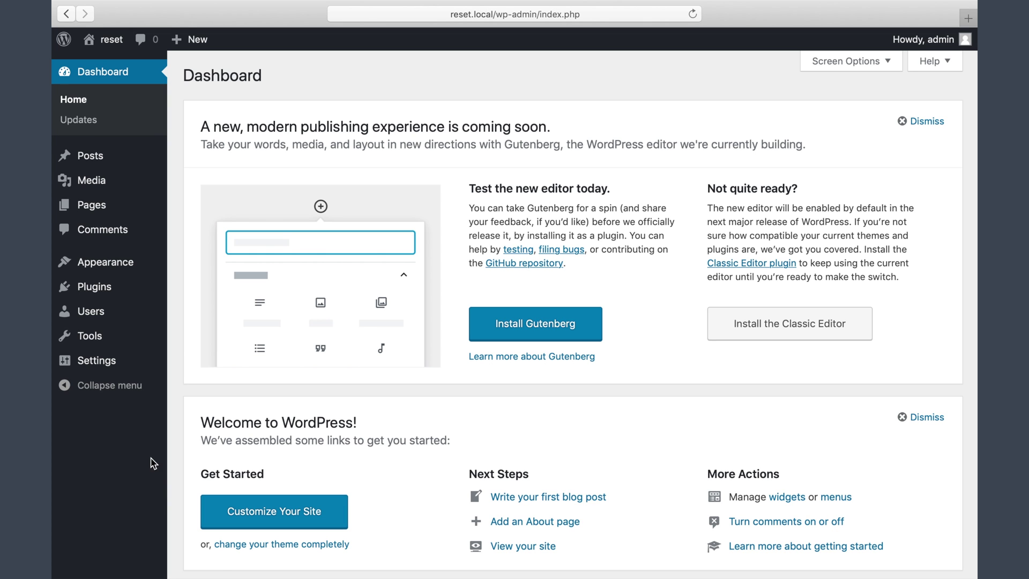
Search for 'seopress' under Add New plugins, install and activate it, and open its Settings dashboard
click(142, 307)
text(seopress)
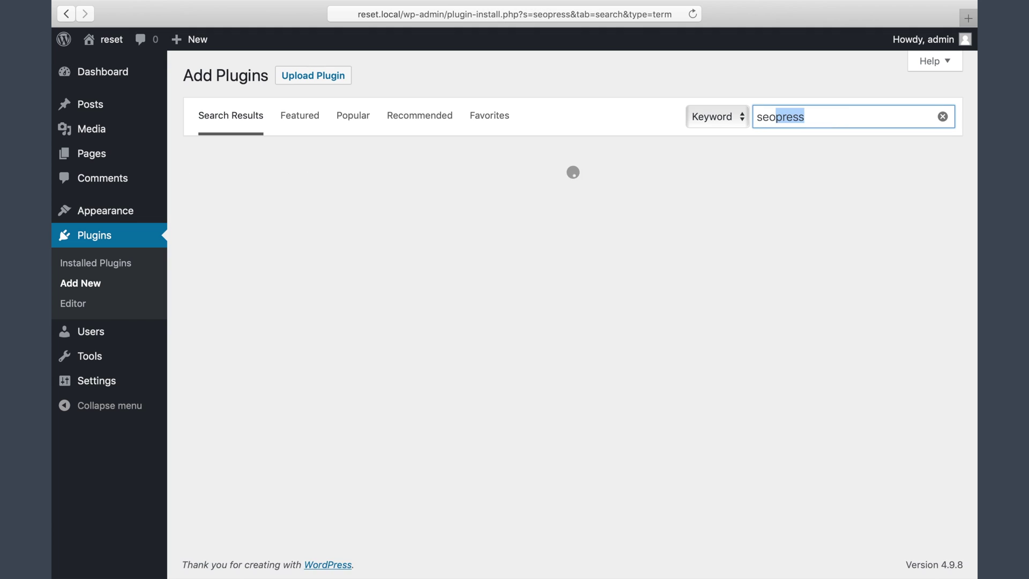
click(536, 192)
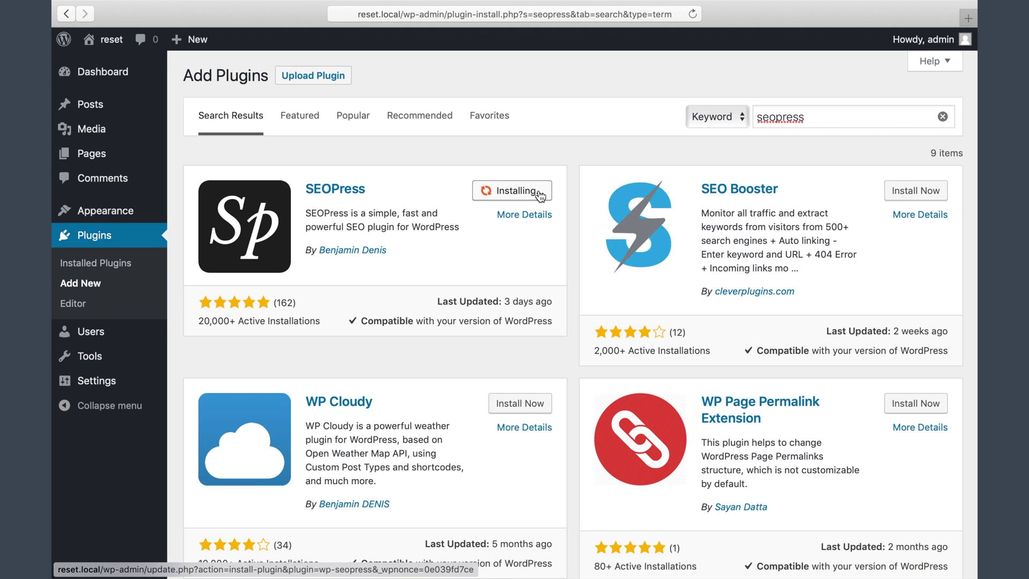
click(540, 193)
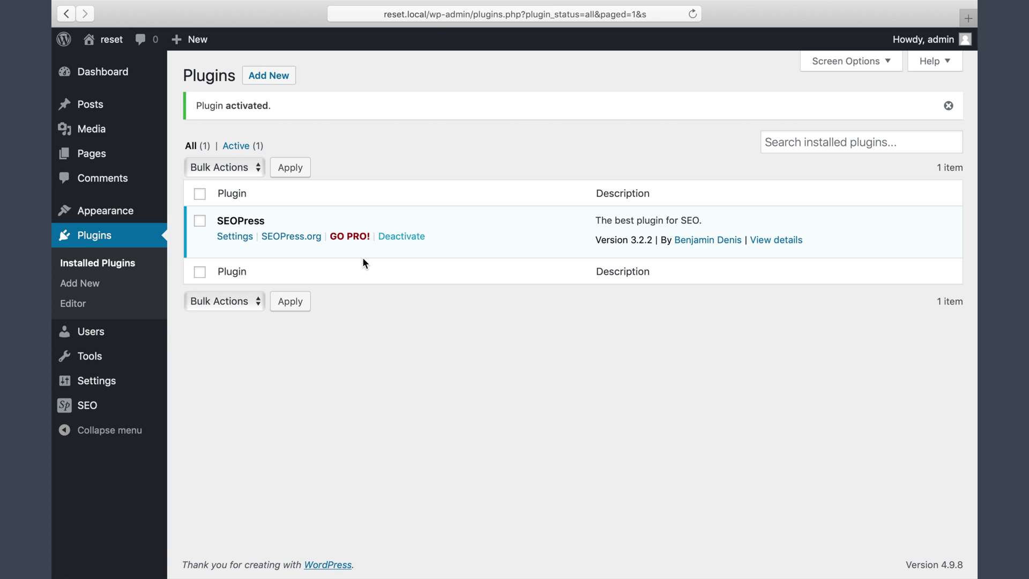
click(235, 236)
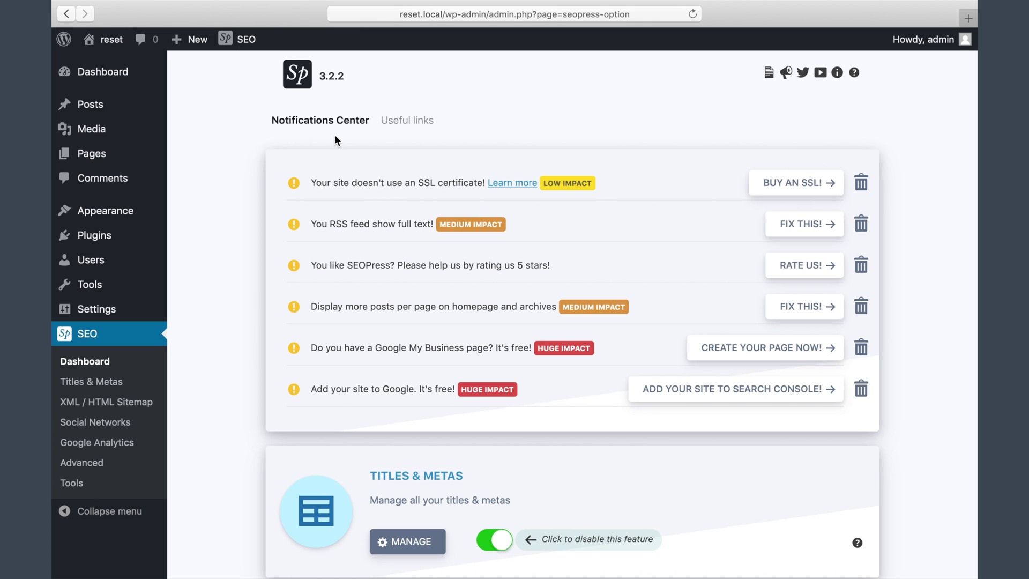
Browse the Useful links and the Notifications Center feature list on the SEO dashboard
click(422, 132)
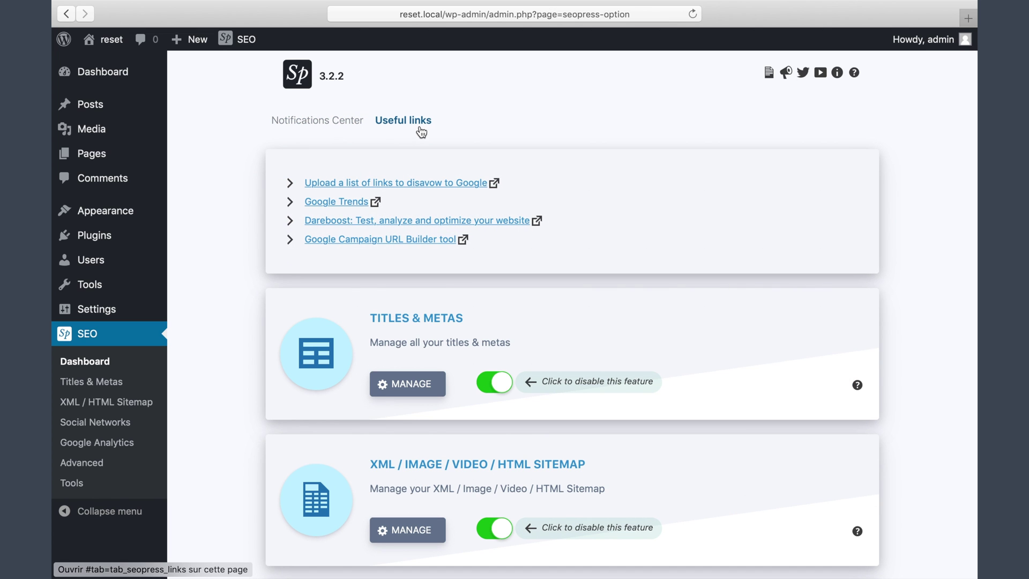
click(342, 122)
scroll(205, 281, down, 6)
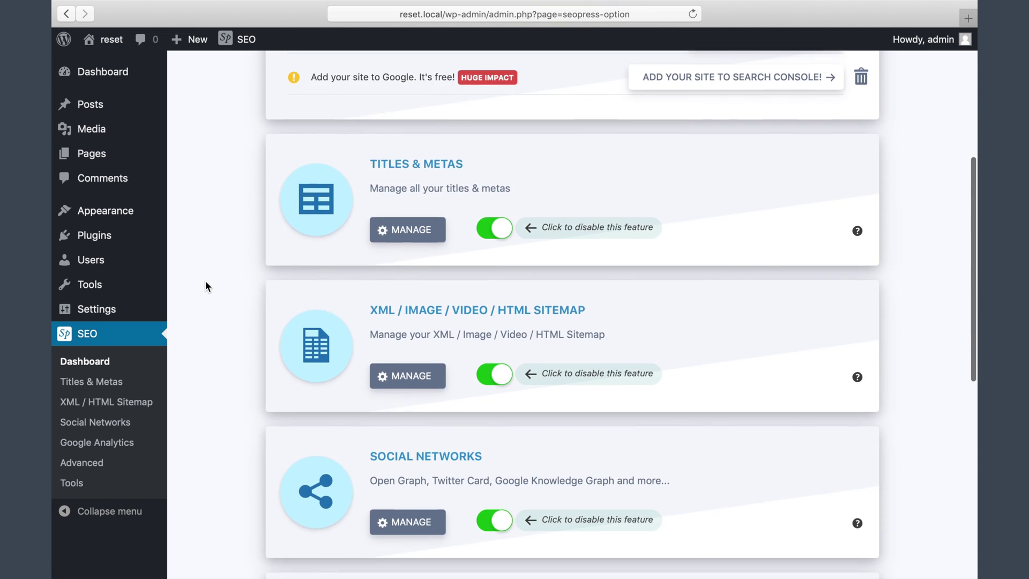
scroll(239, 342, down, 9)
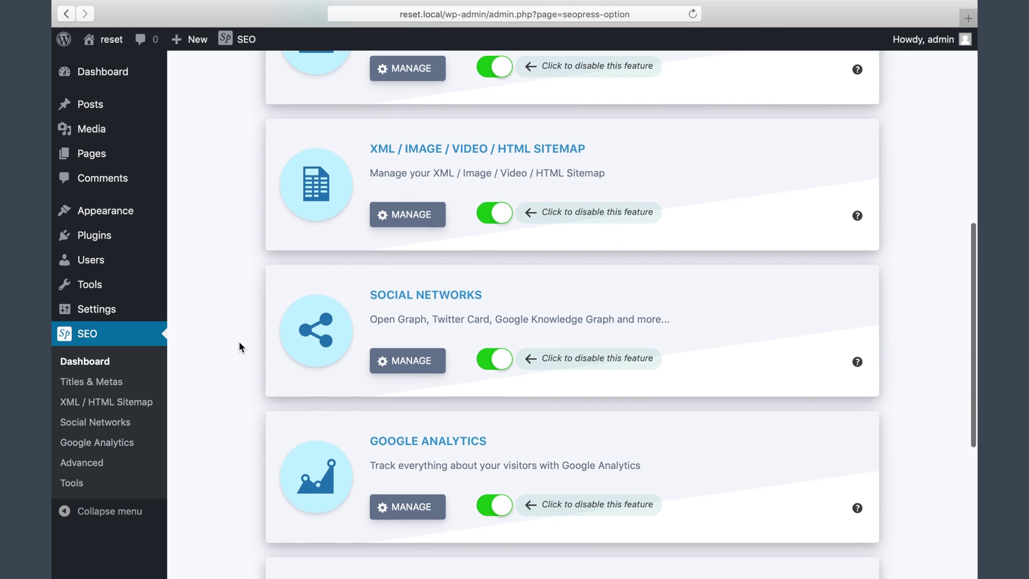
scroll(413, 224, up, 8)
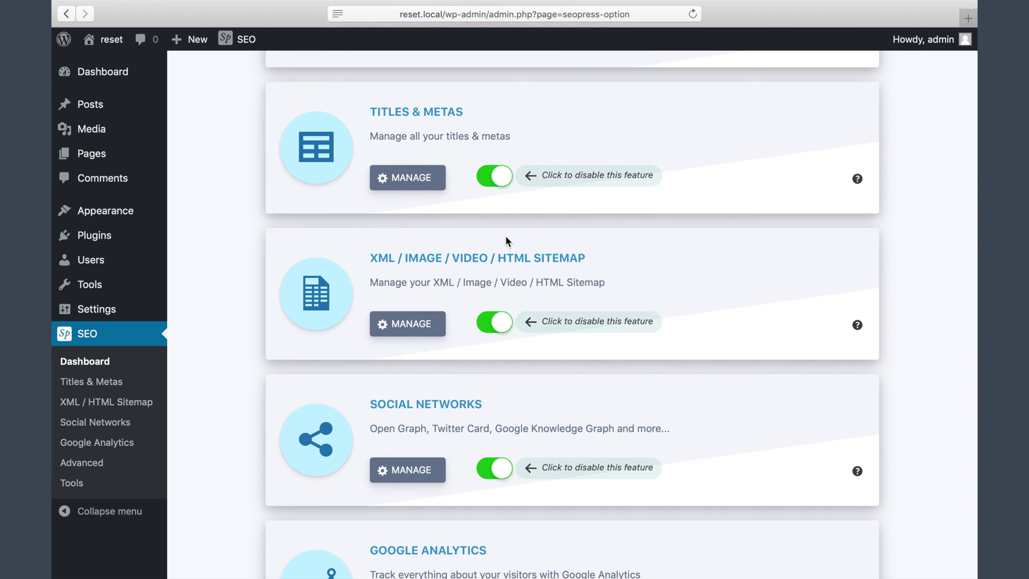
Toggle Titles & Metas off and back on, then open its settings
click(496, 177)
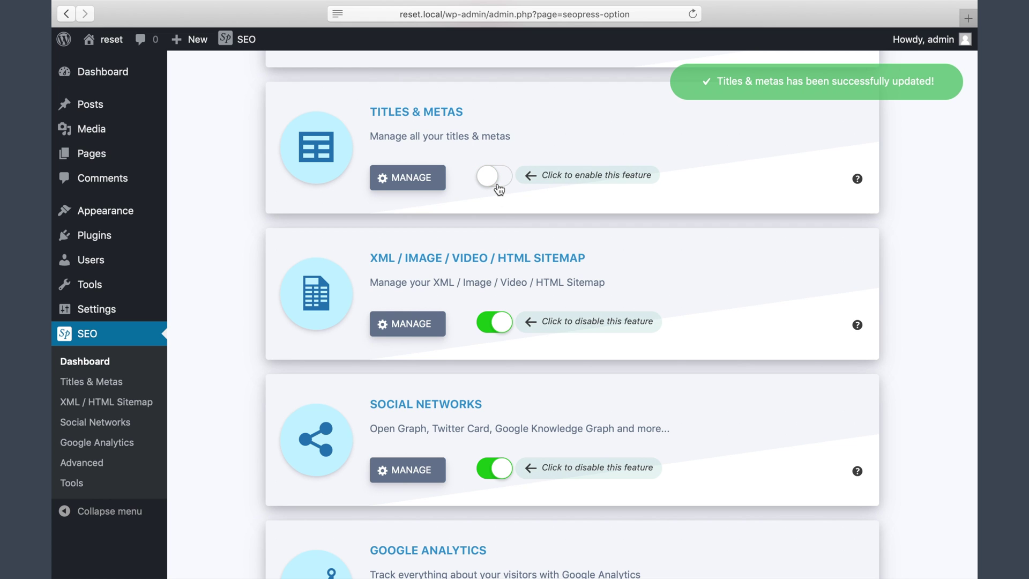
click(496, 185)
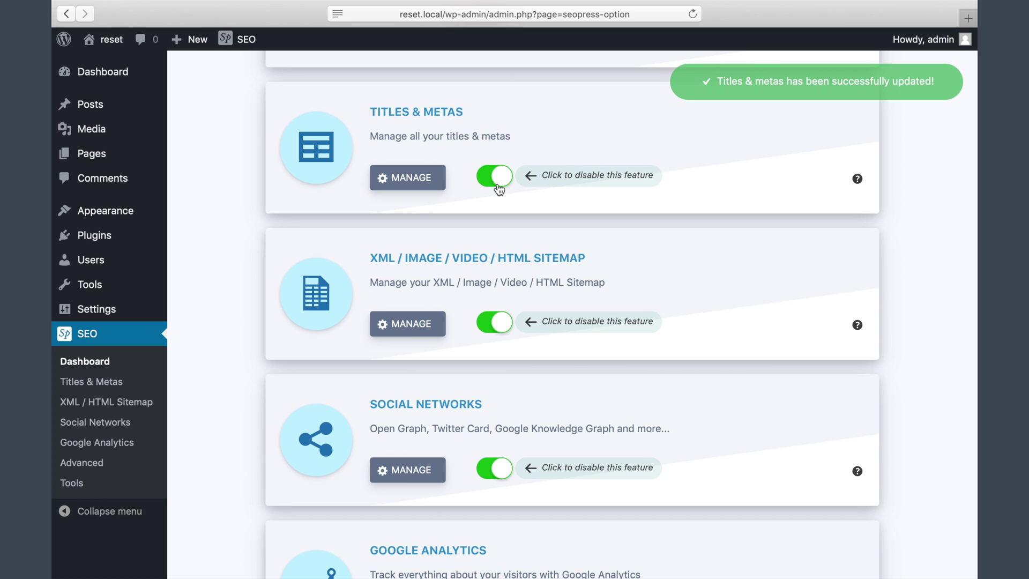
click(426, 185)
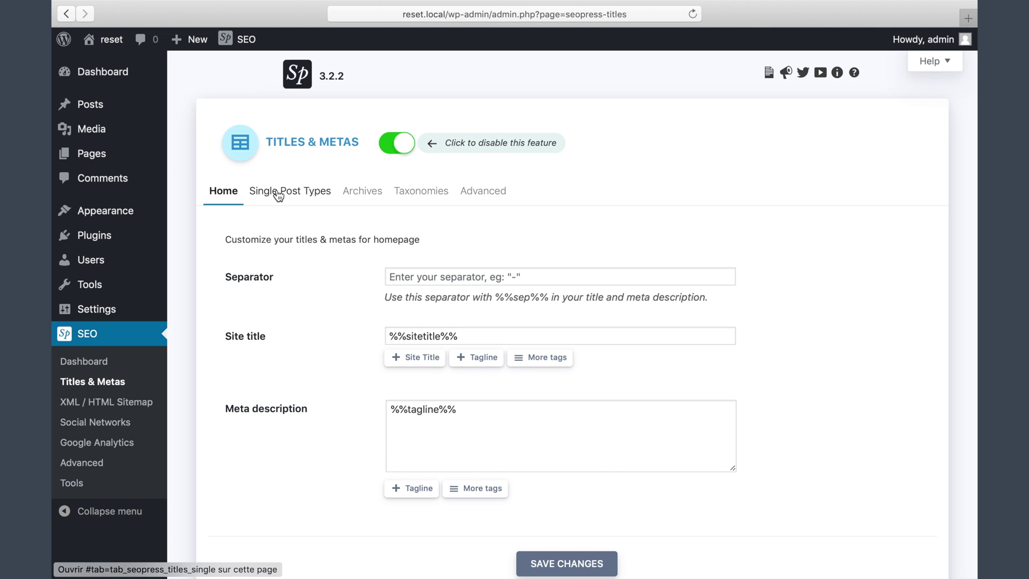
Look over the Archives and Taxonomies tabs, then set the Posts title template to %%post_title%% %%sitetitle%%
click(278, 194)
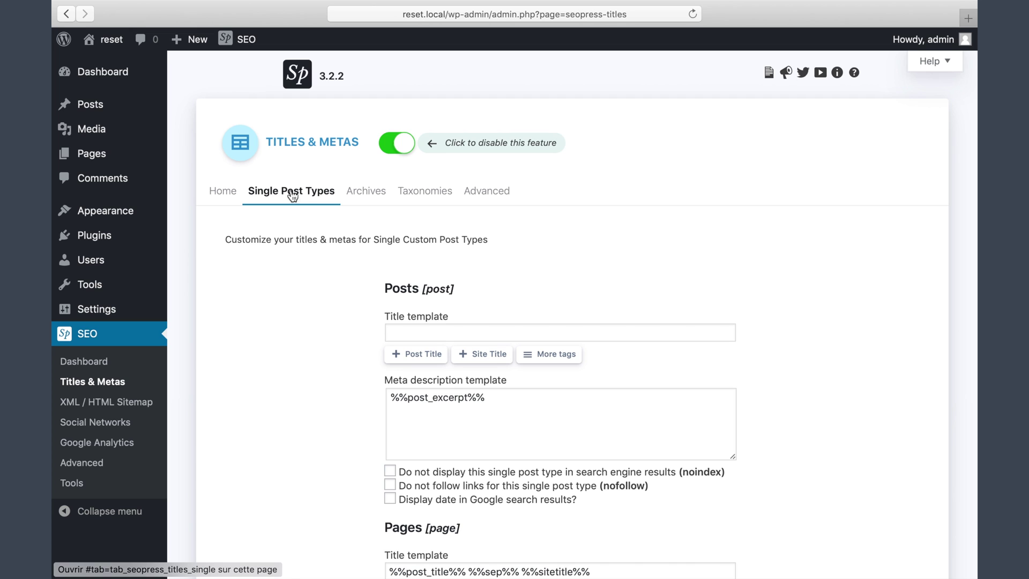
click(369, 200)
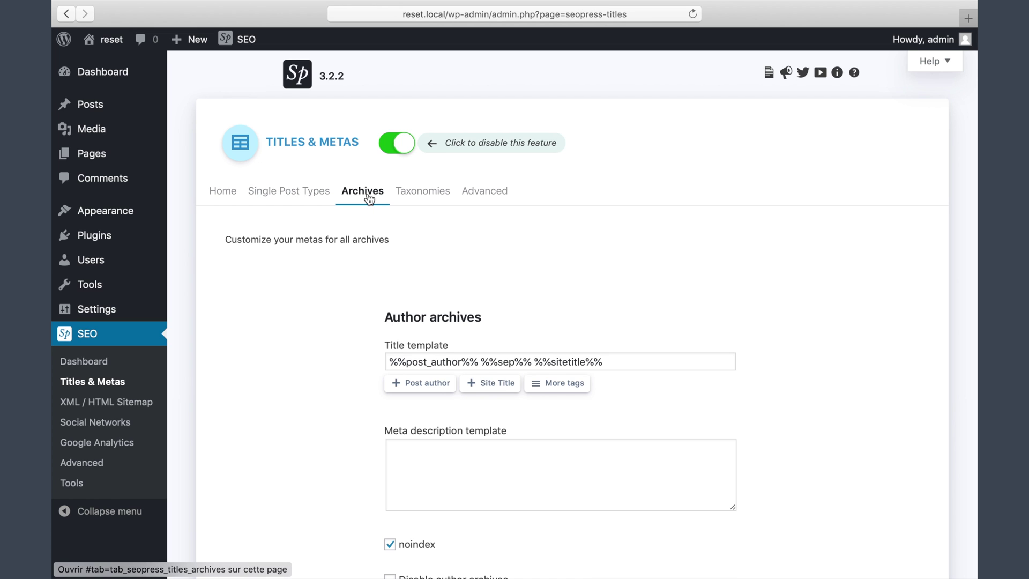
click(417, 199)
click(291, 191)
click(435, 332)
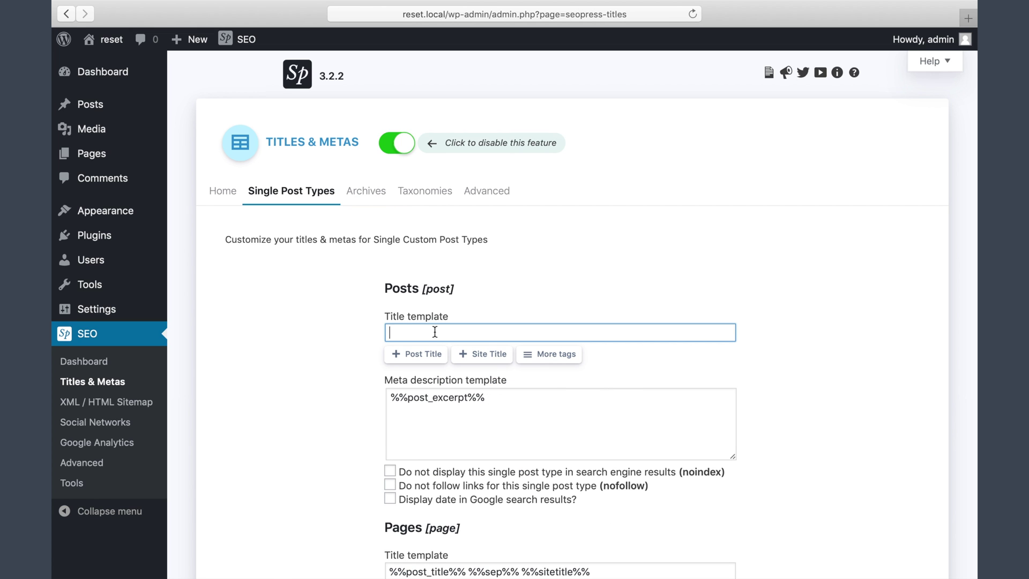
click(418, 354)
click(480, 354)
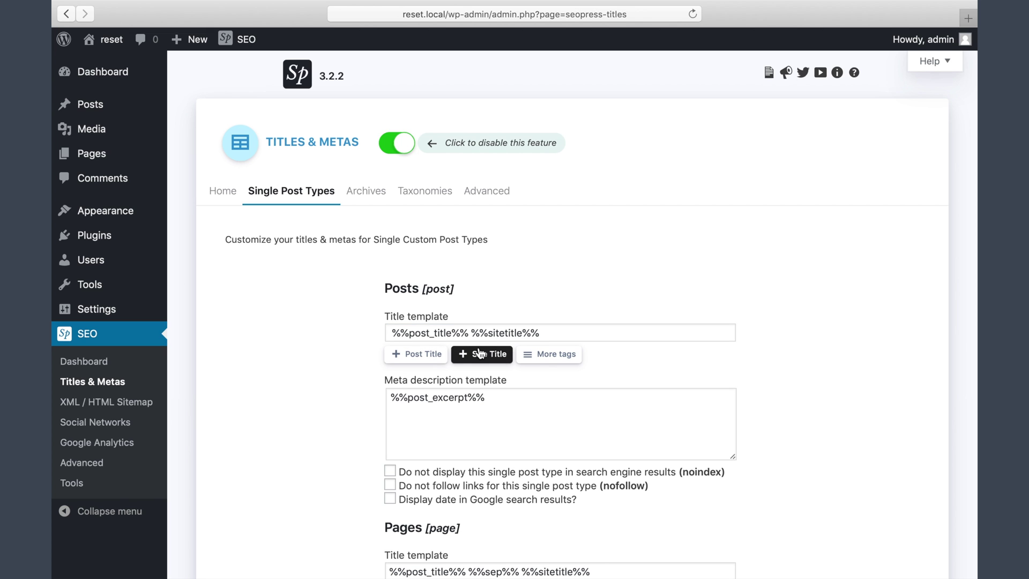
Mark Posts as noindex and nofollow, and show their date in Google results
scroll(480, 354, down, 4)
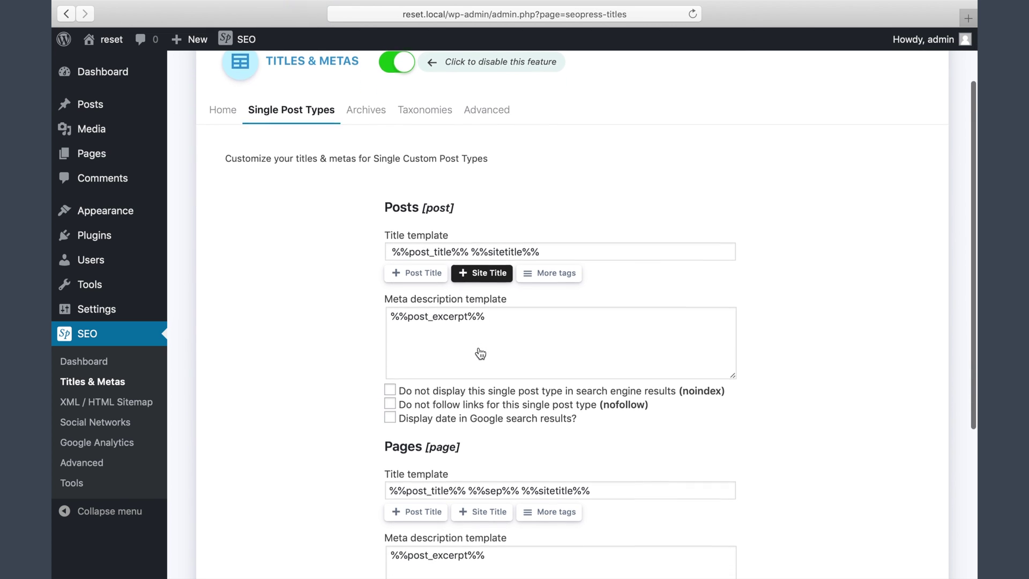
click(480, 347)
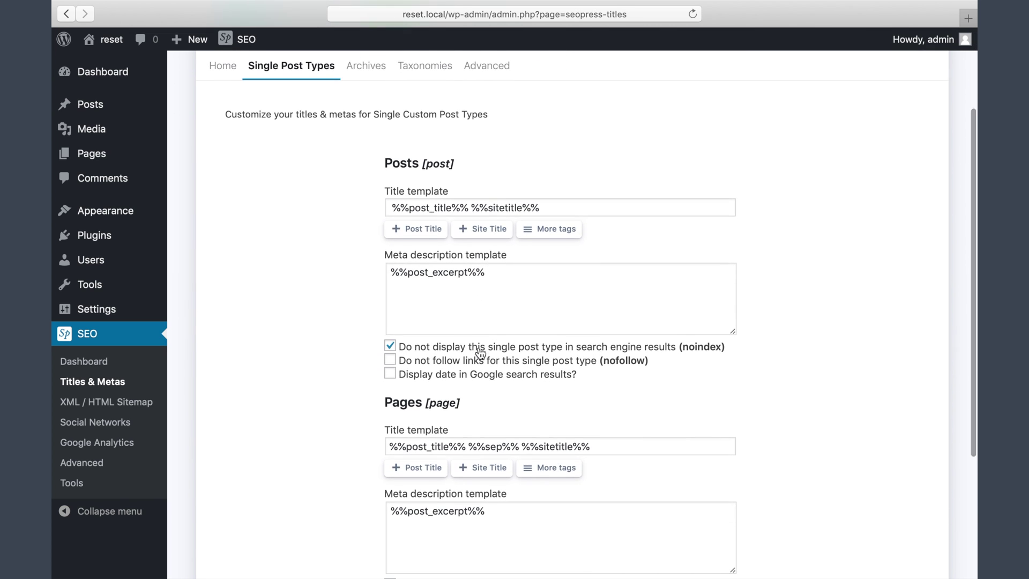
click(480, 363)
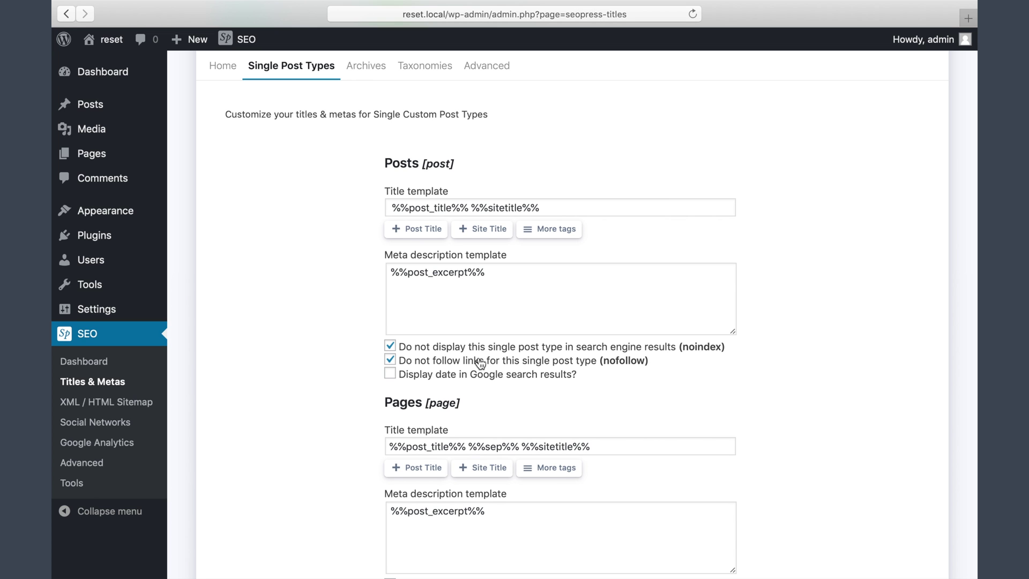
scroll(480, 362, down, 2)
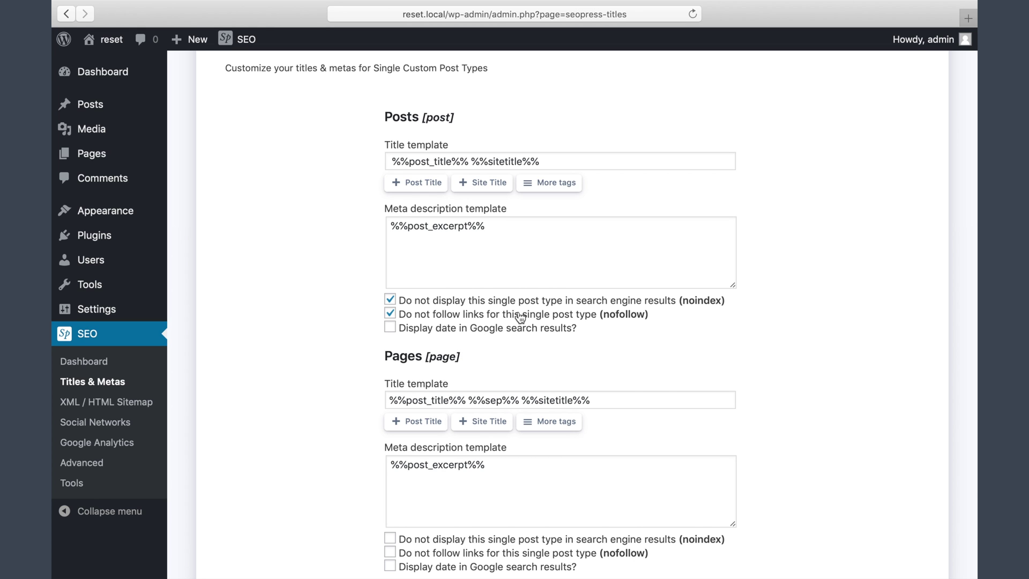
scroll(520, 317, down, 2)
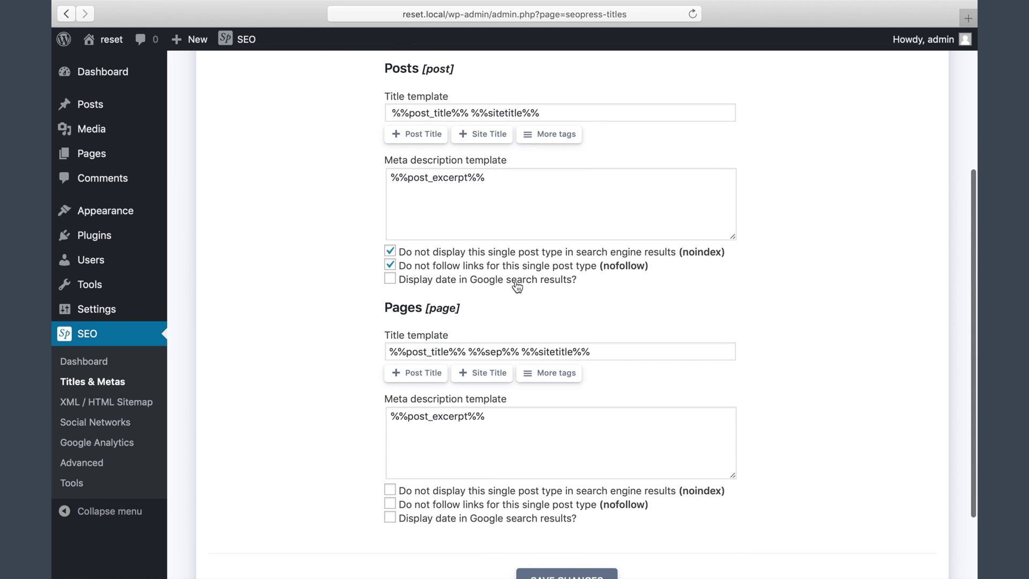
click(517, 286)
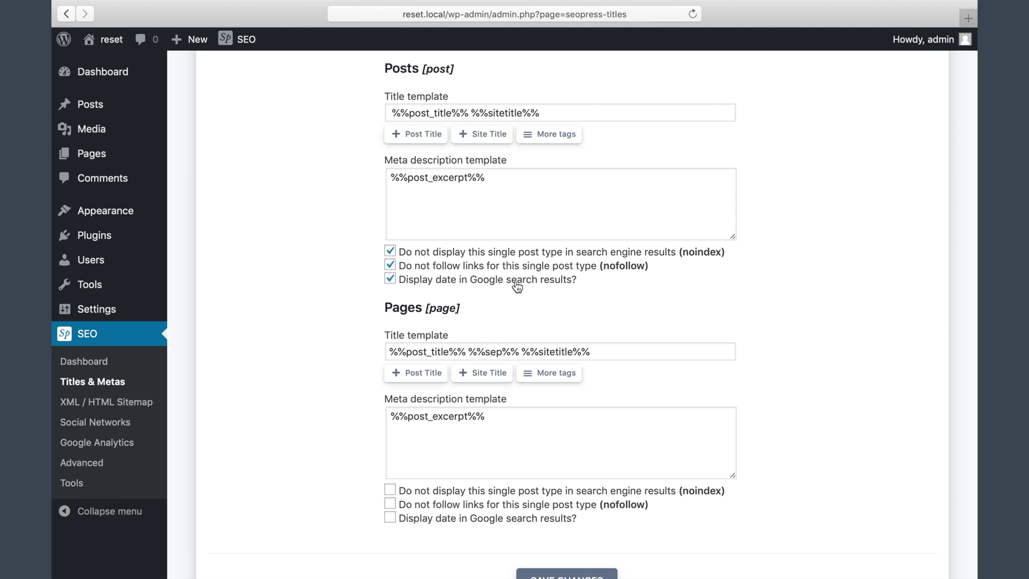
scroll(518, 286, up, 5)
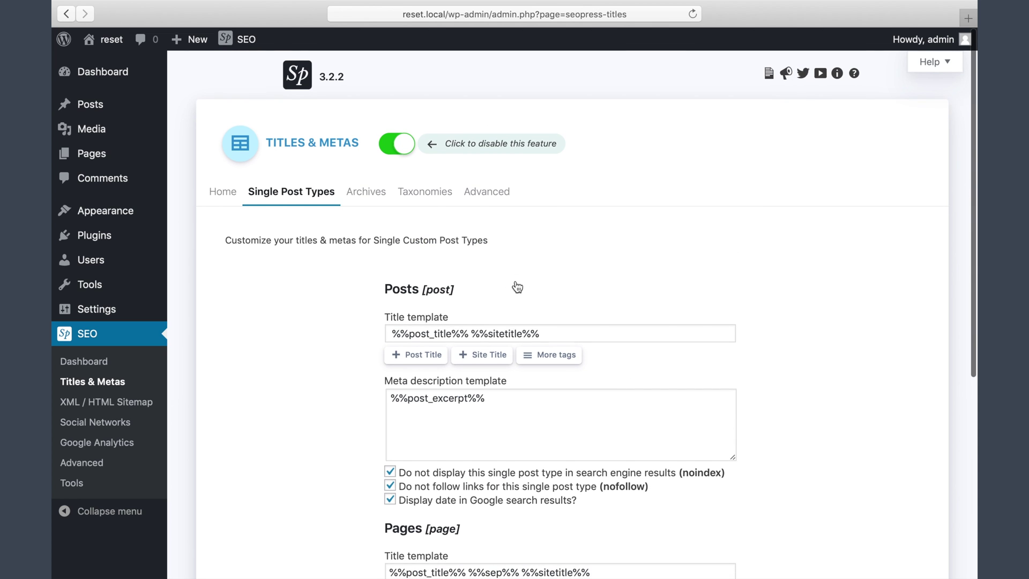
Glance at the Archives titles, then view the sitemap's Post Types and Taxonomies with Categories and Tags included
click(375, 200)
scroll(374, 201, down, 8)
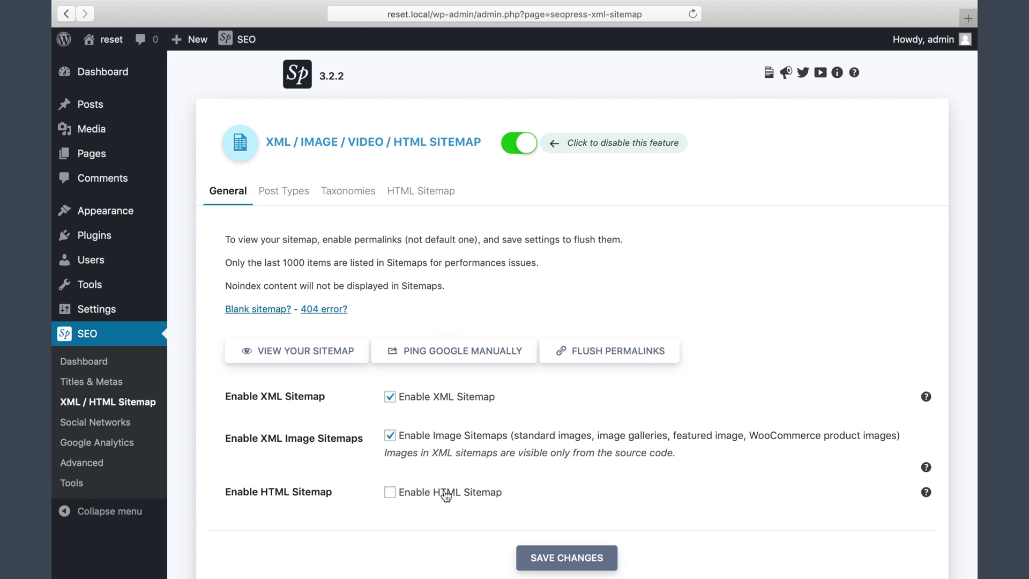
click(299, 196)
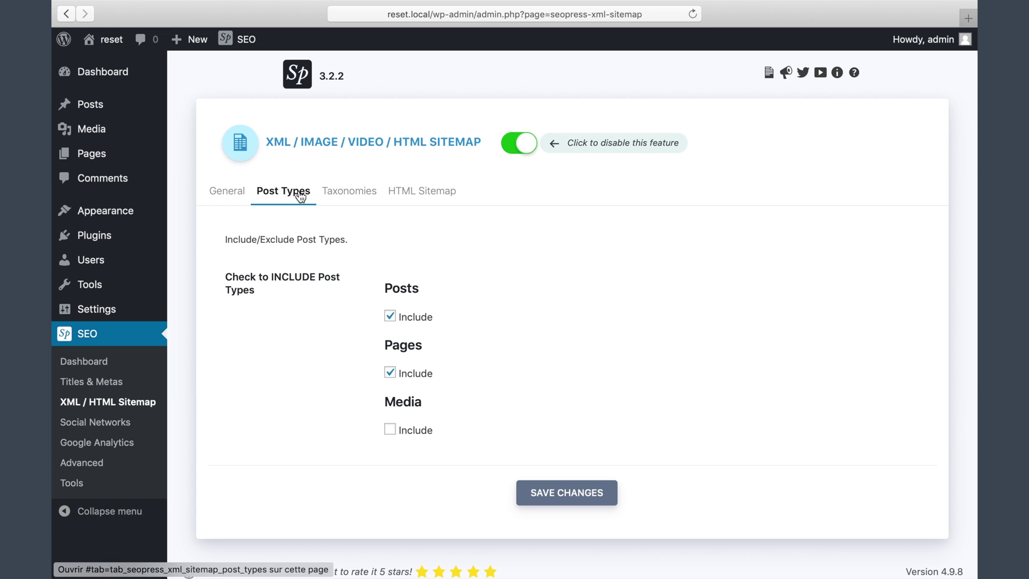
click(348, 198)
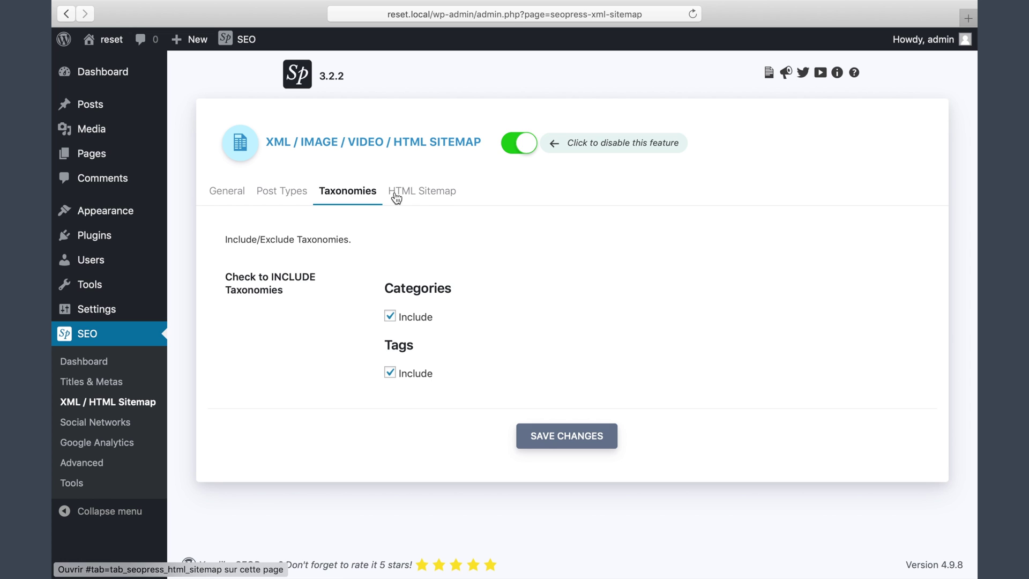
In the HTML Sitemap tab, leave Exclude empty and keep DESC sort order with Default (date) post ordering
click(426, 202)
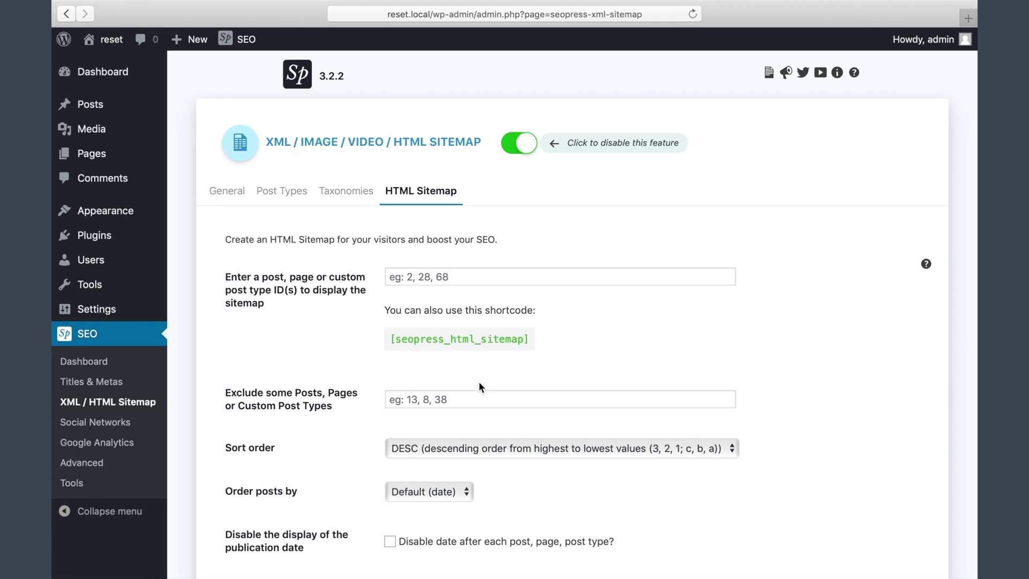
click(474, 402)
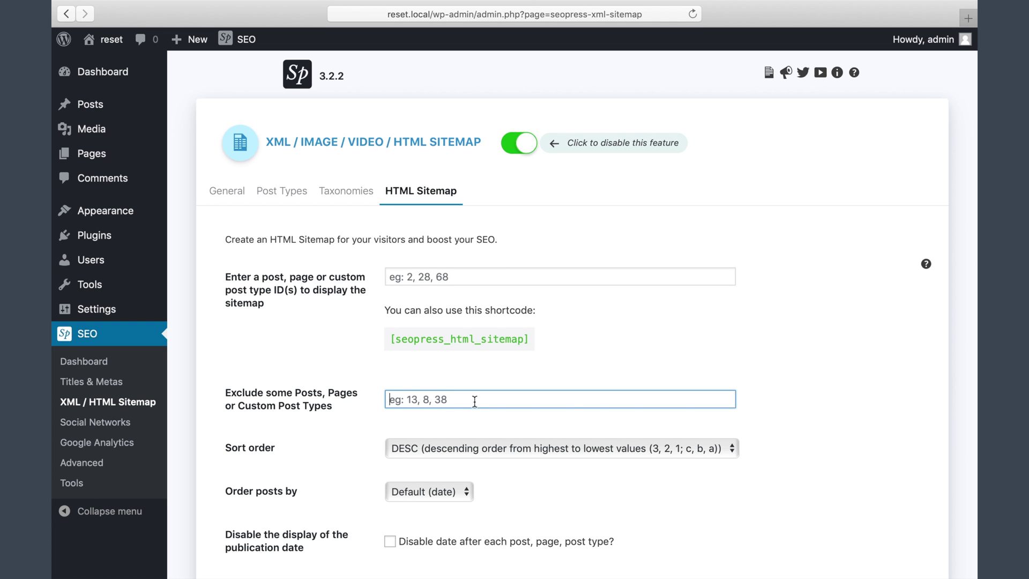
scroll(474, 402, down, 2)
click(475, 408)
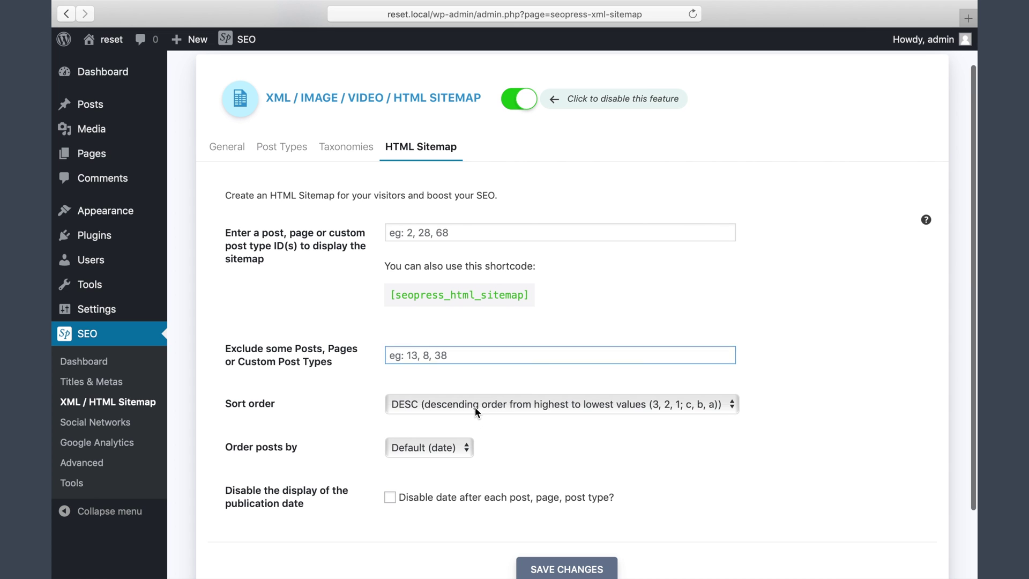
click(497, 436)
click(460, 449)
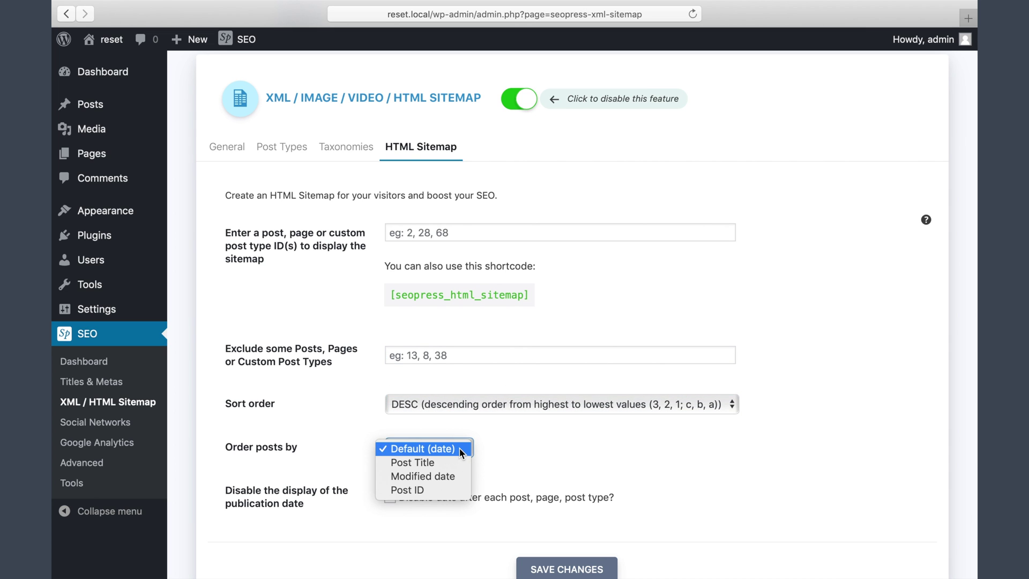
click(503, 453)
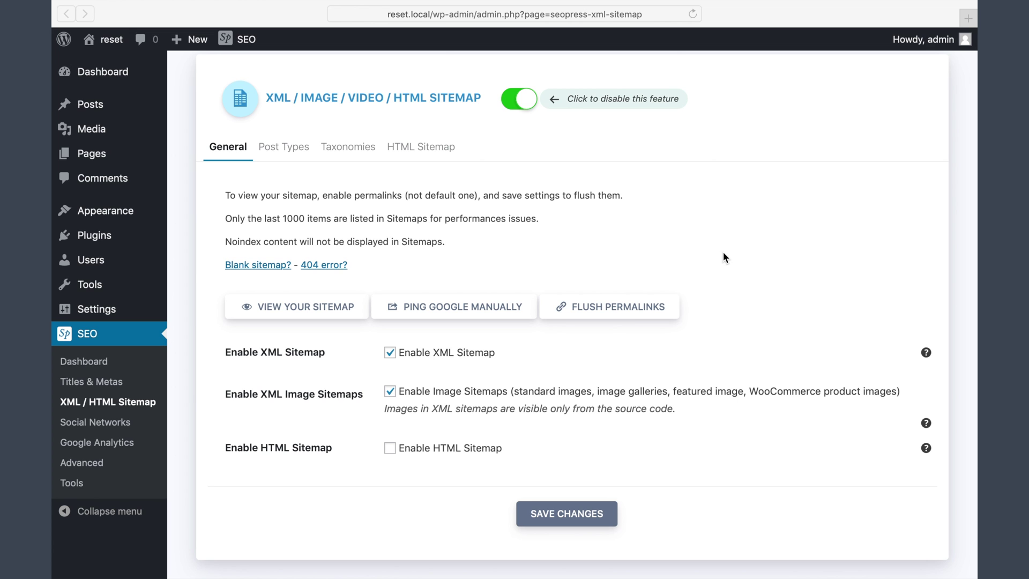
Flush the permalinks and view the generated XML sitemap index
click(631, 314)
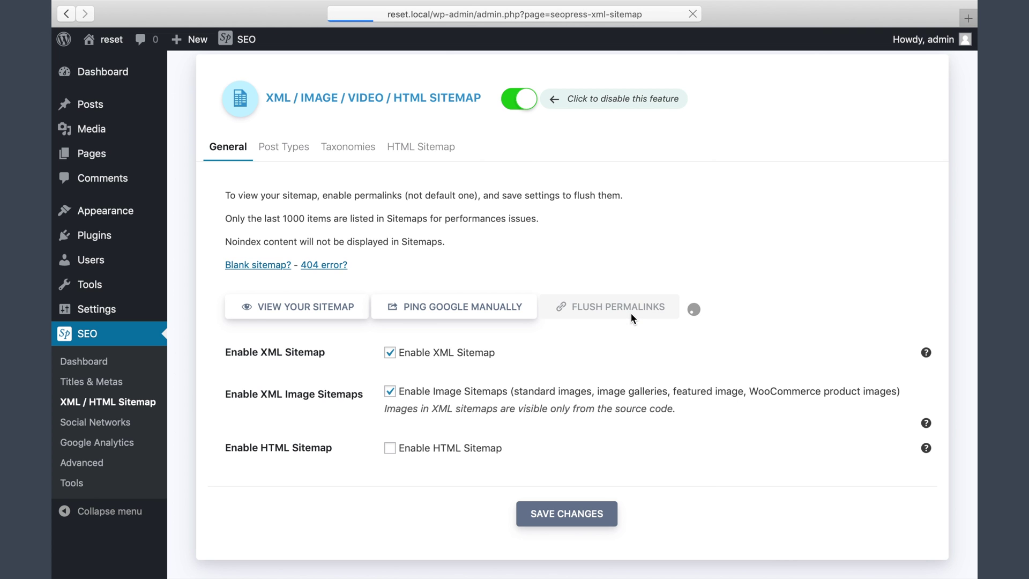
click(321, 313)
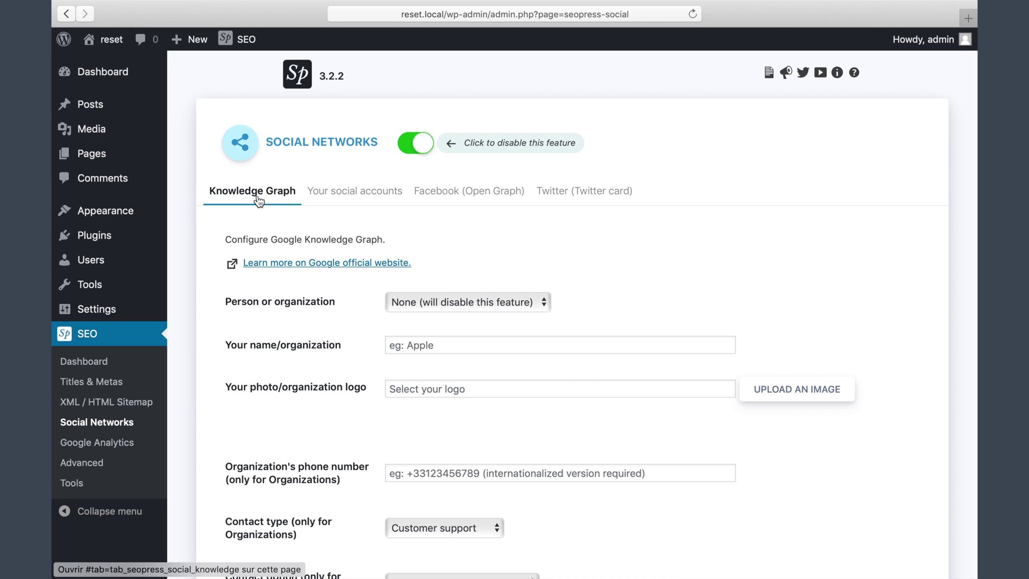
Review the Your social accounts, Facebook (Open Graph) and Twitter (Twitter card) settings tabs
click(352, 198)
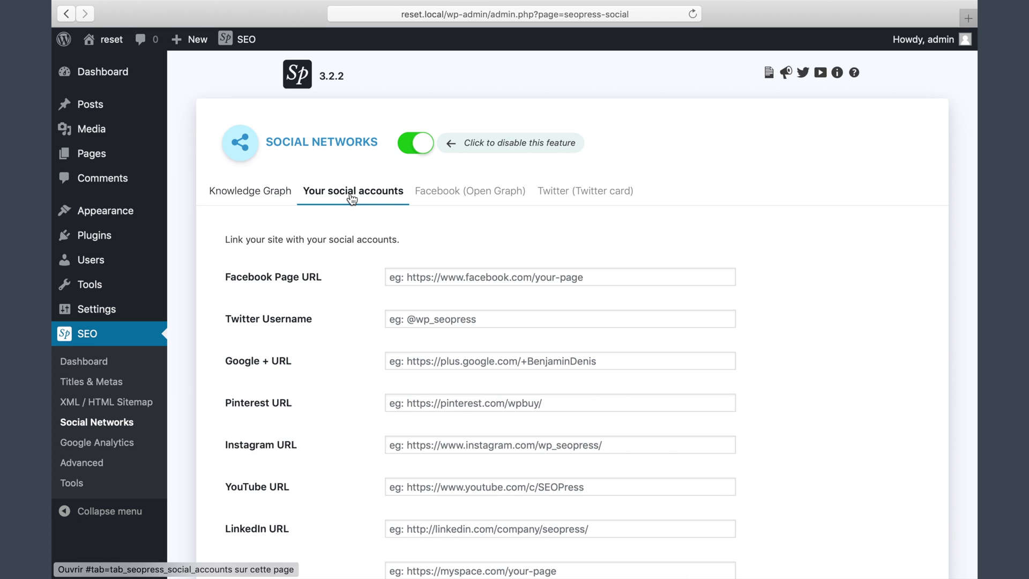
click(447, 200)
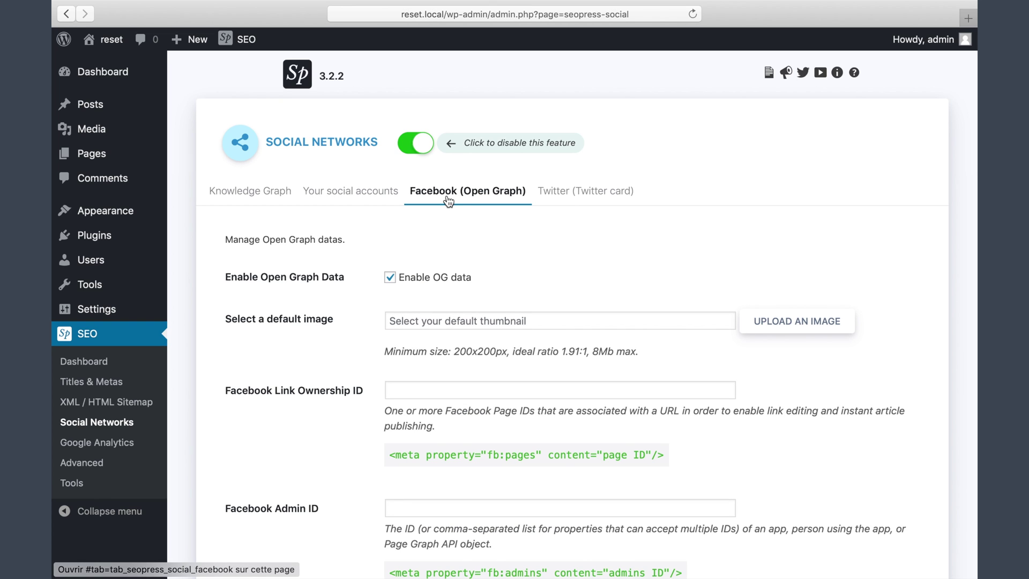
click(582, 196)
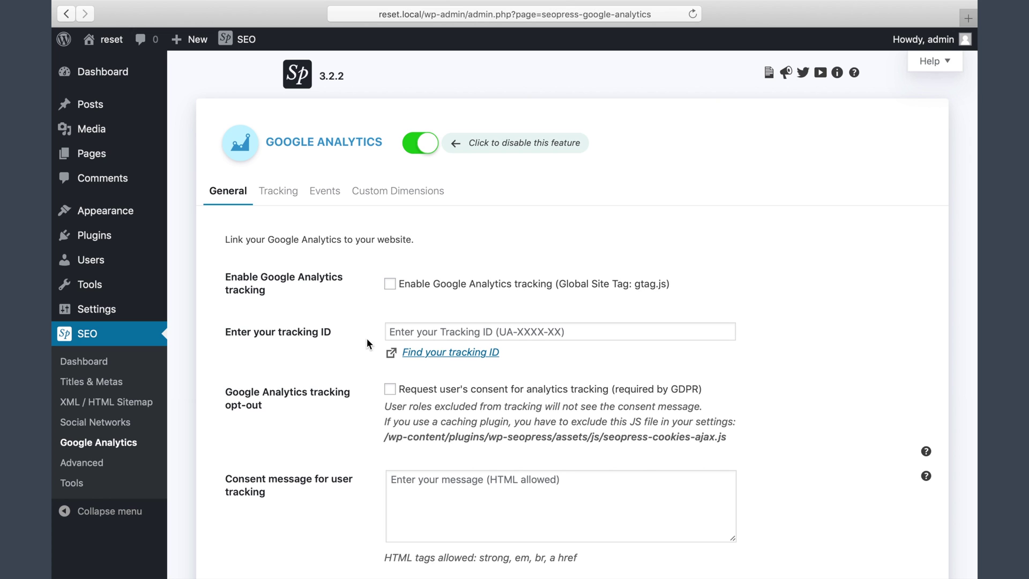
Turn on 'Request user's consent' and exclude the Editor and Author roles from Analytics tracking
click(451, 325)
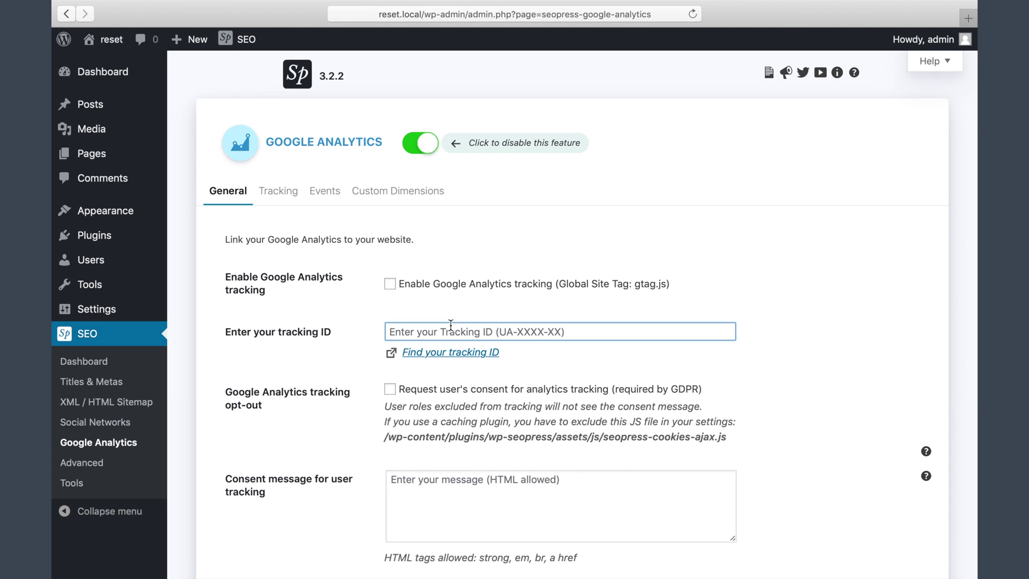
click(419, 392)
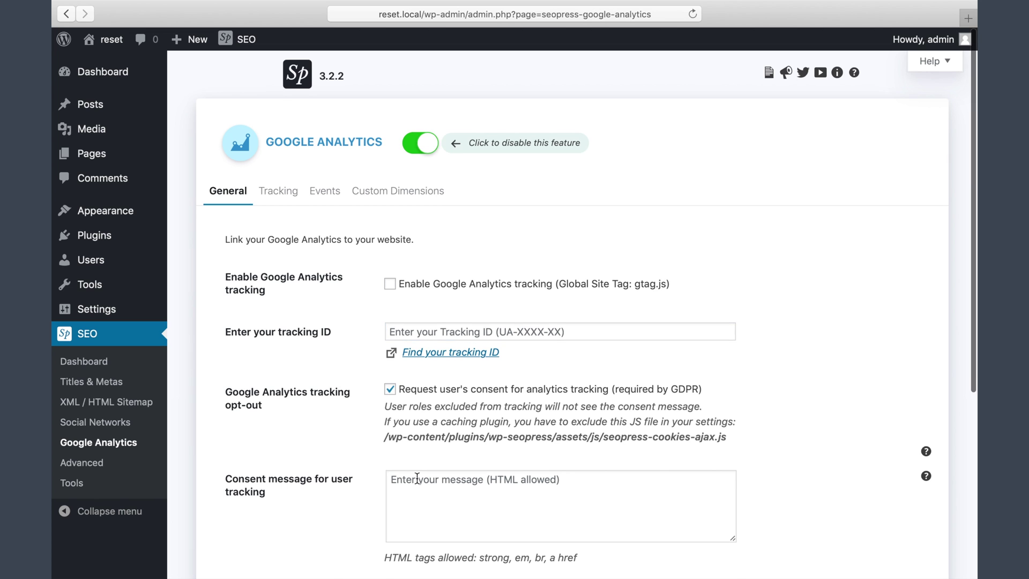
scroll(417, 478, down, 5)
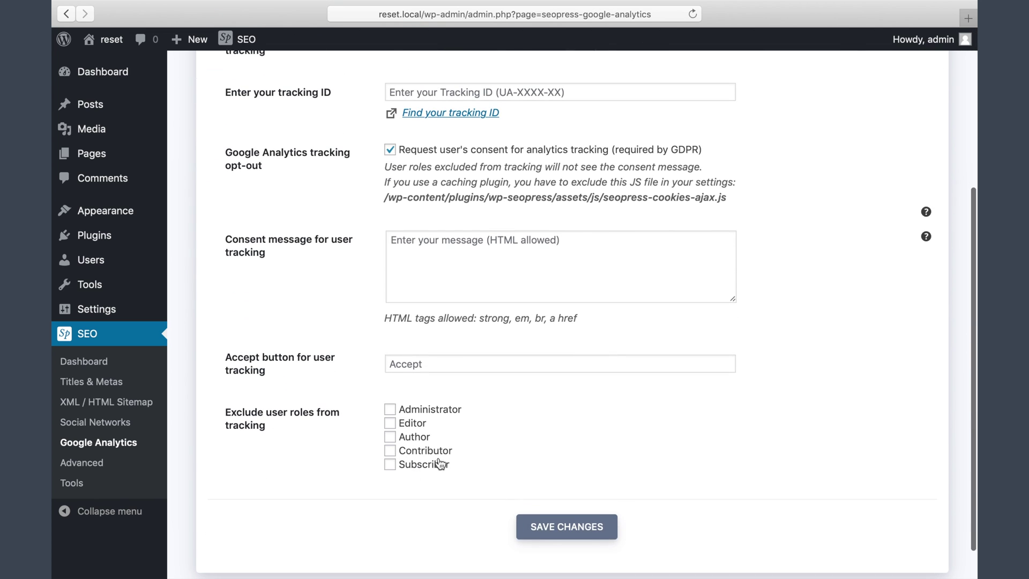
click(419, 429)
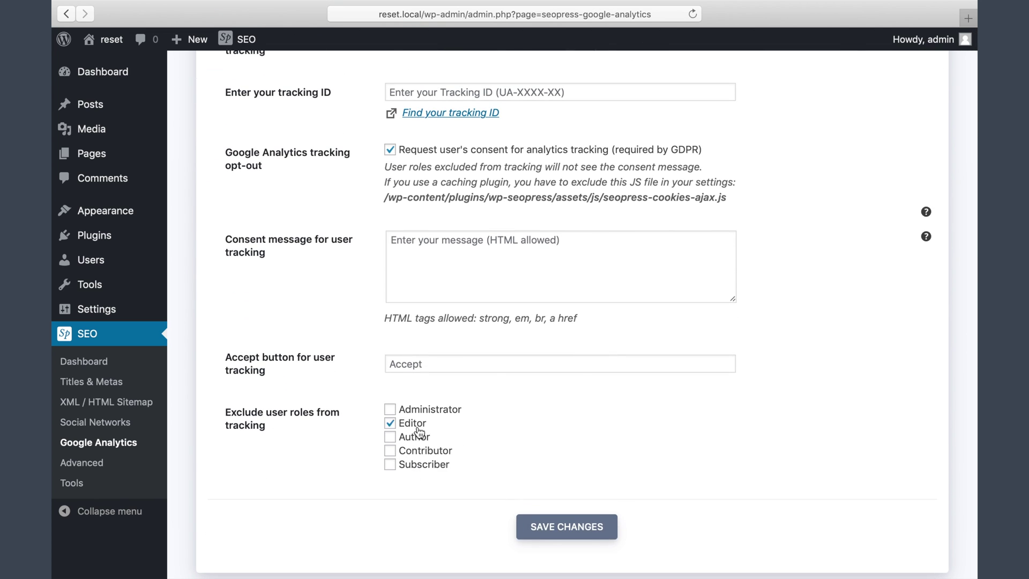
click(419, 435)
scroll(348, 322, up, 5)
click(292, 196)
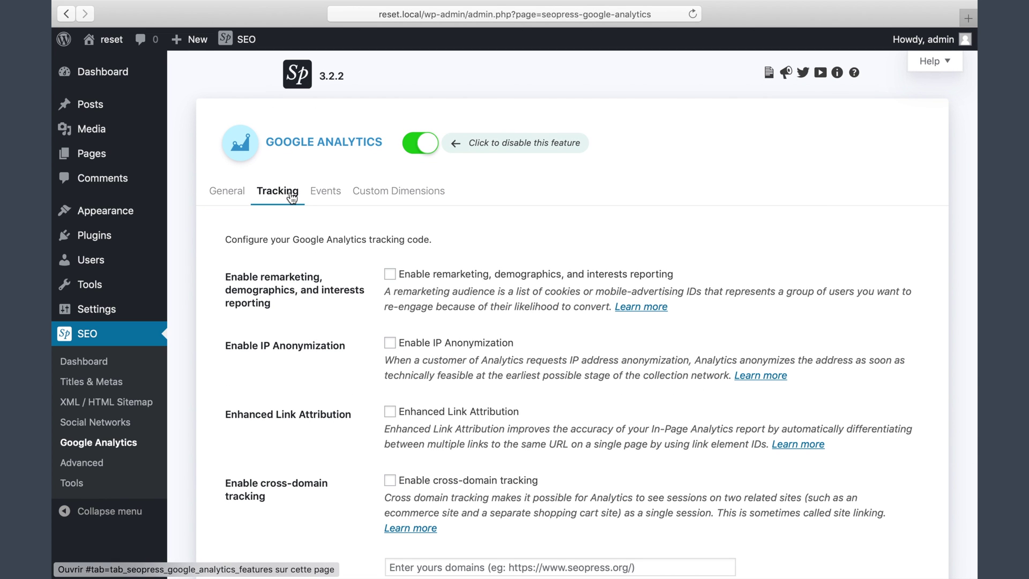
Enable IP anonymization, enhanced link attribution, cross-domain tracking and remarketing/demographics reporting
click(432, 349)
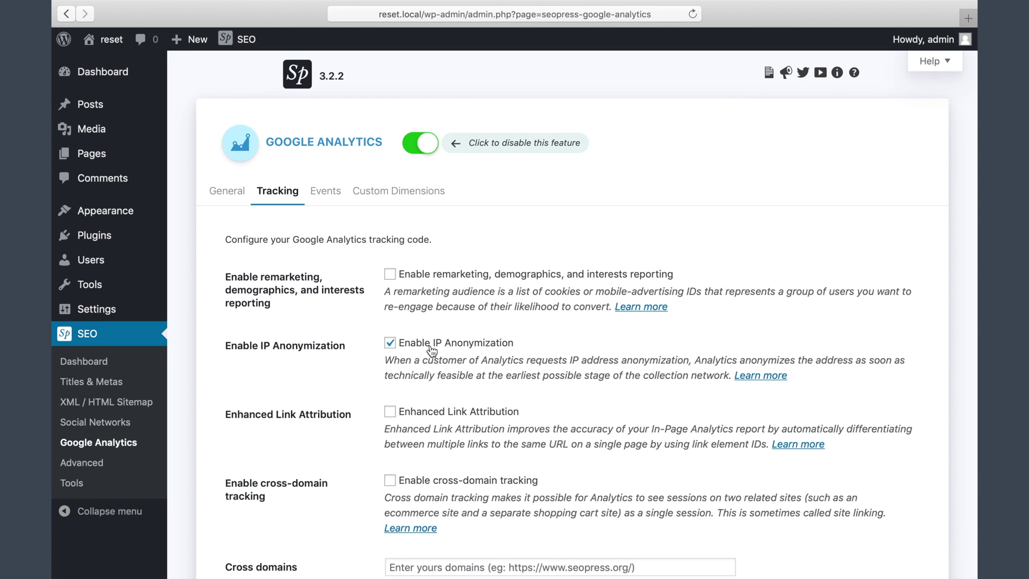
click(477, 418)
click(474, 483)
click(520, 275)
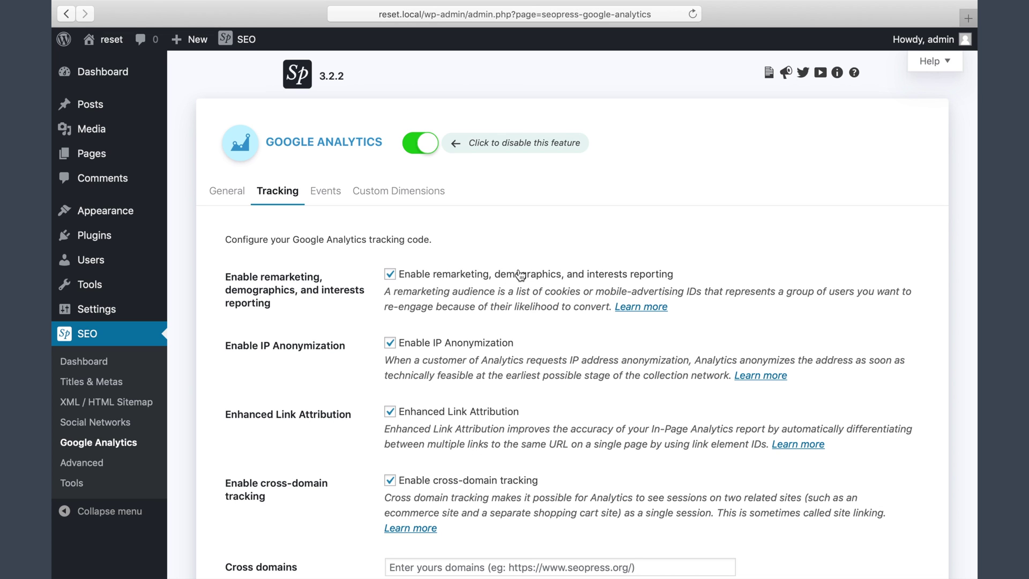
Look through the Events tracking options, then the Custom Dimensions settings
click(326, 194)
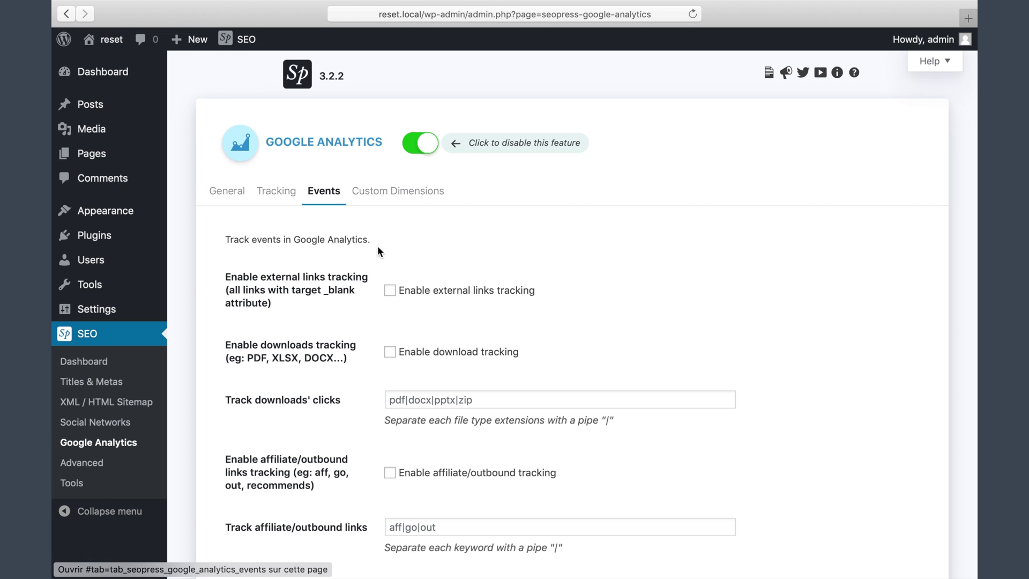
scroll(432, 282, down, 3)
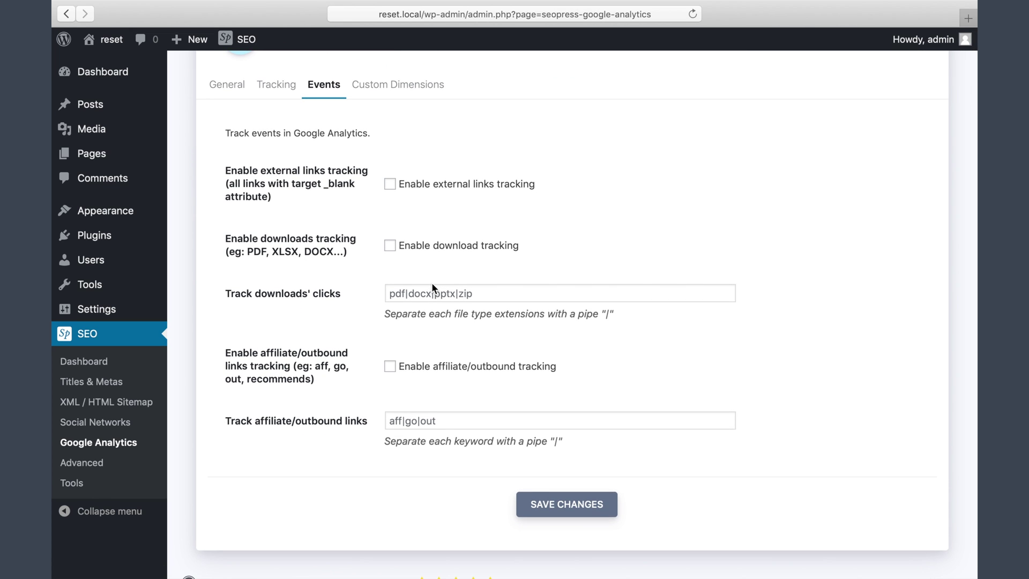
scroll(432, 282, up, 3)
click(397, 192)
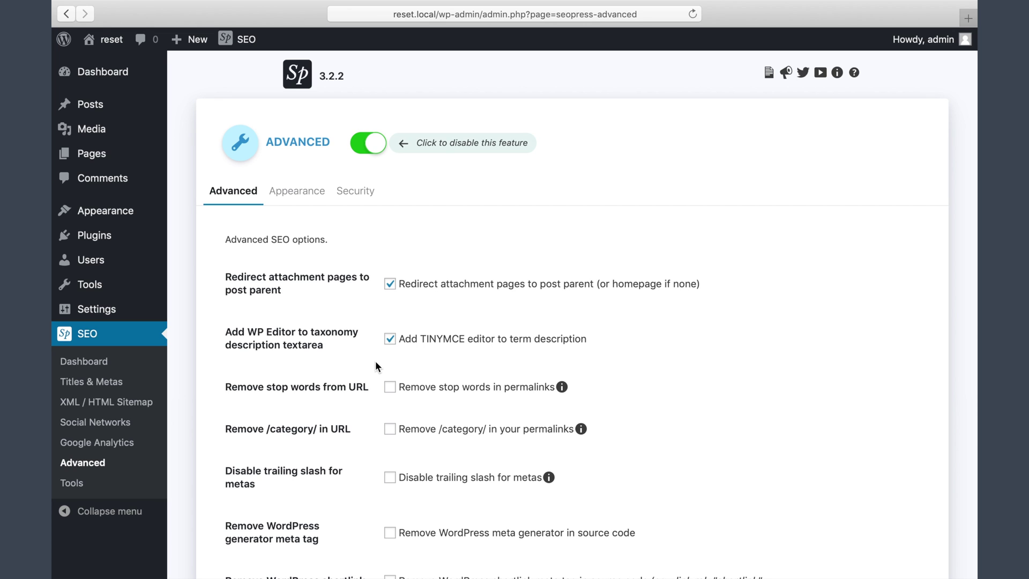
Scroll the Advanced tab down to the site verification fields and back, then view Appearance options
scroll(376, 363, down, 1)
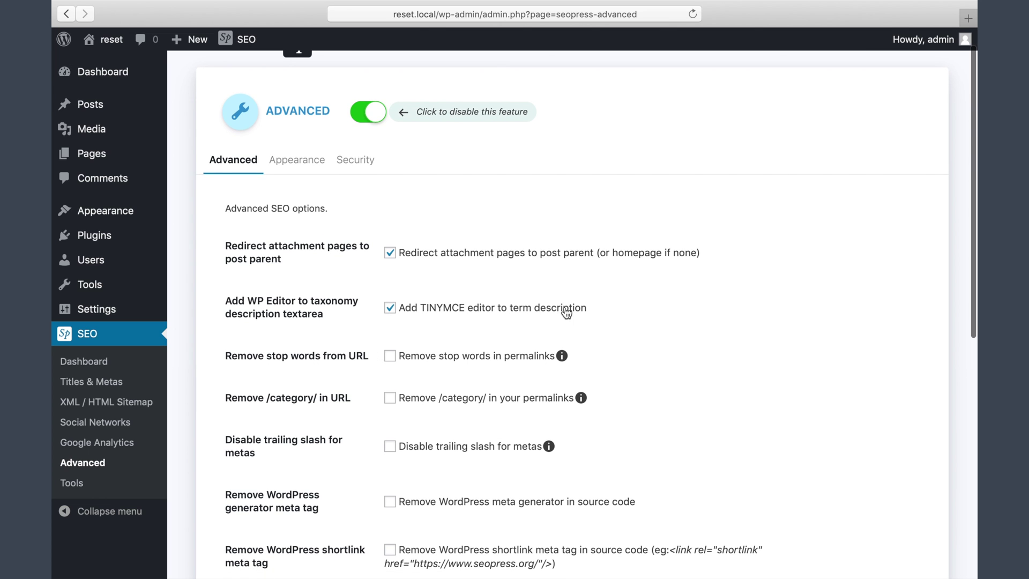
scroll(343, 372, down, 4)
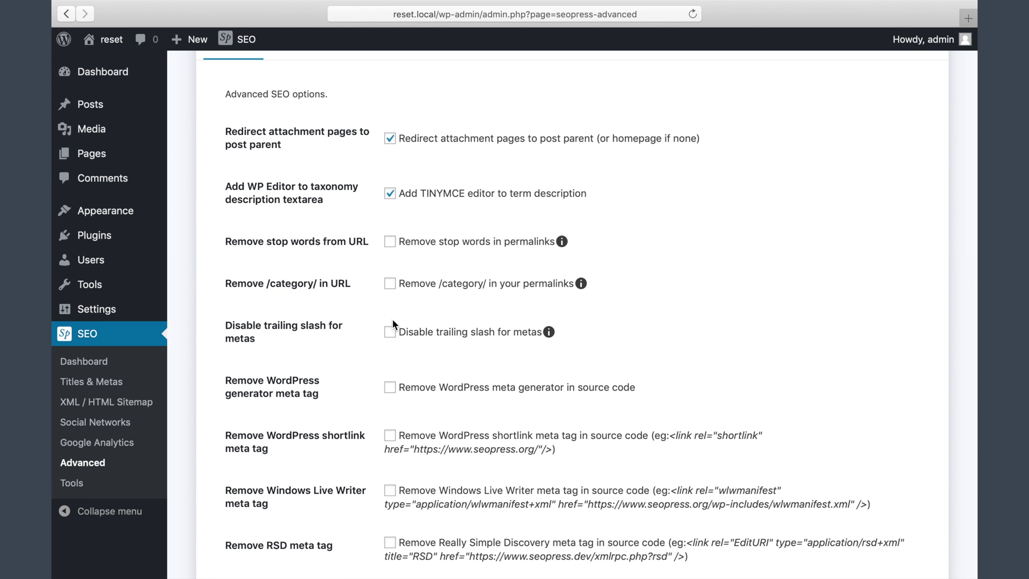
scroll(392, 319, down, 4)
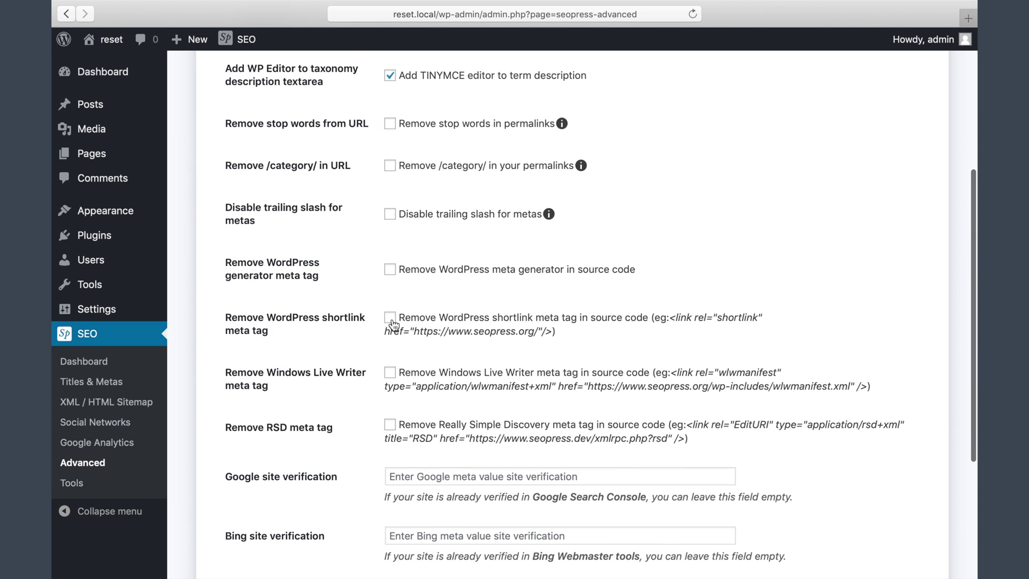
scroll(391, 324, down, 4)
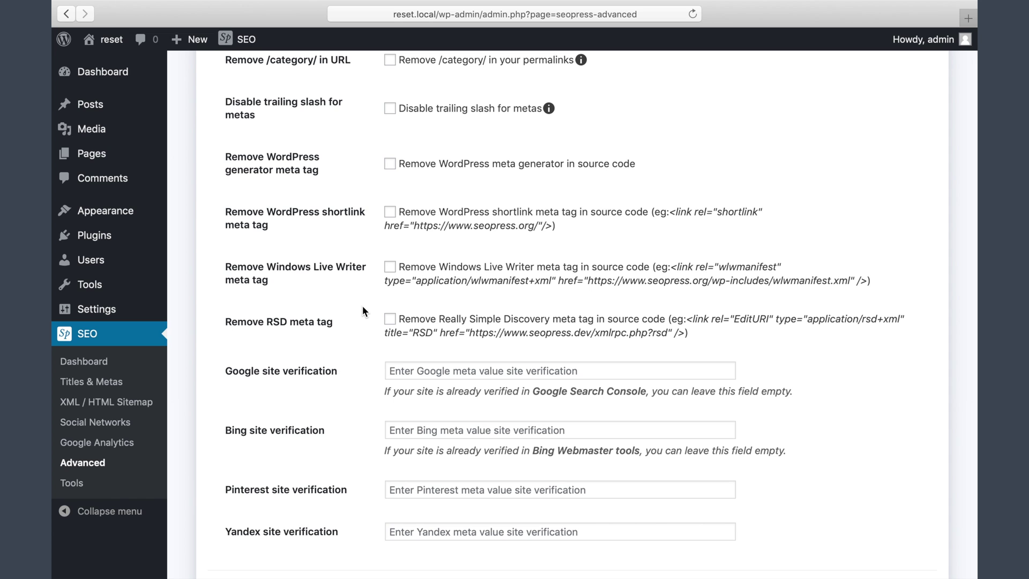
scroll(363, 307, up, 7)
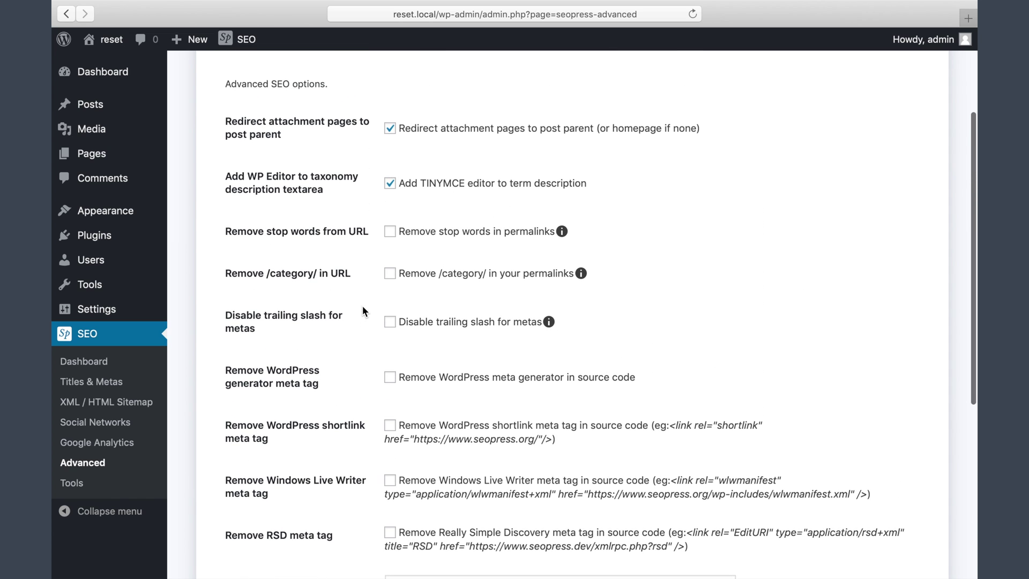
scroll(363, 308, up, 4)
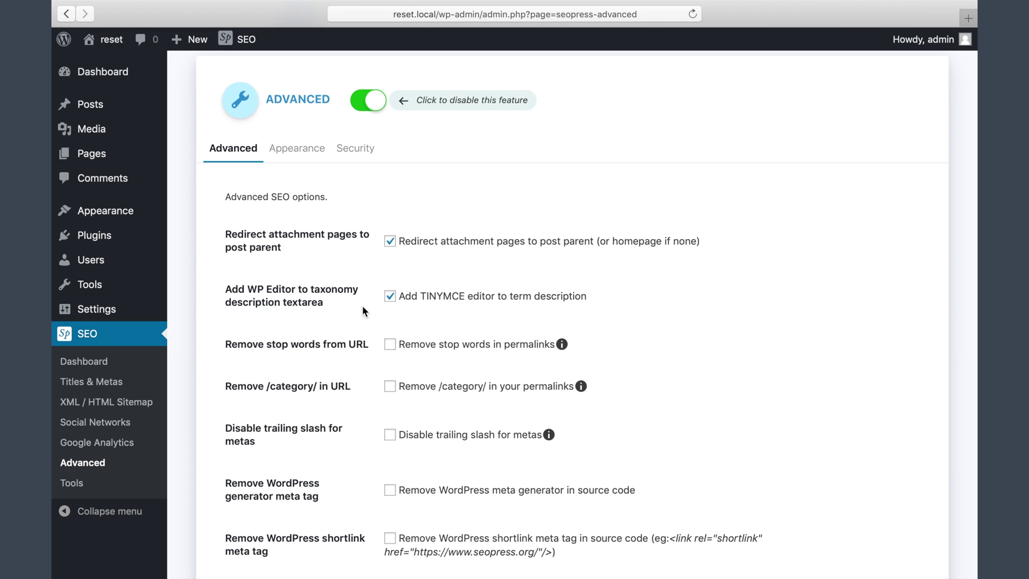
scroll(315, 185, up, 1)
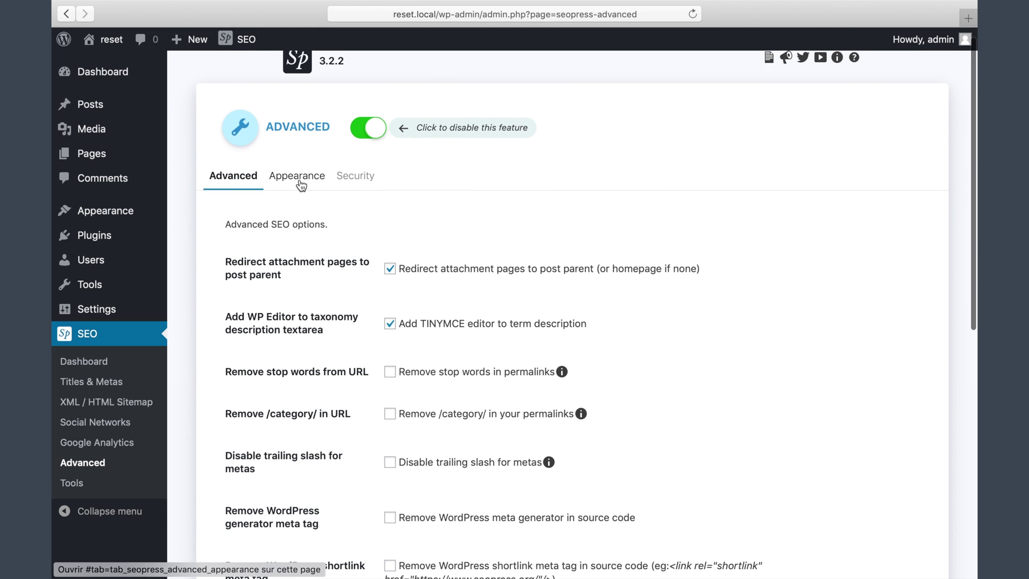
click(301, 183)
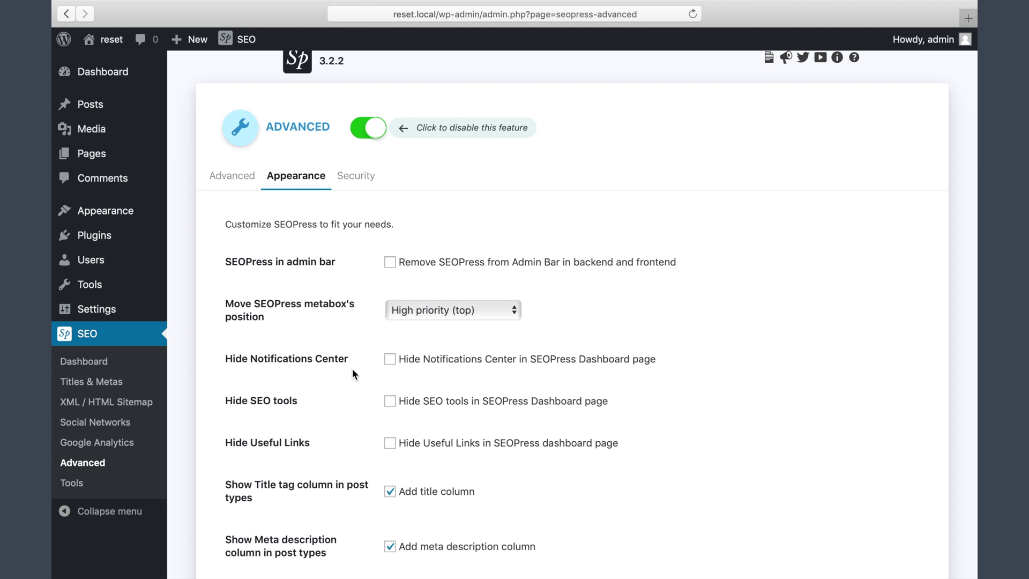
Look through the Advanced Appearance options down to Save Changes, then show the Security role settings
scroll(354, 374, down, 10)
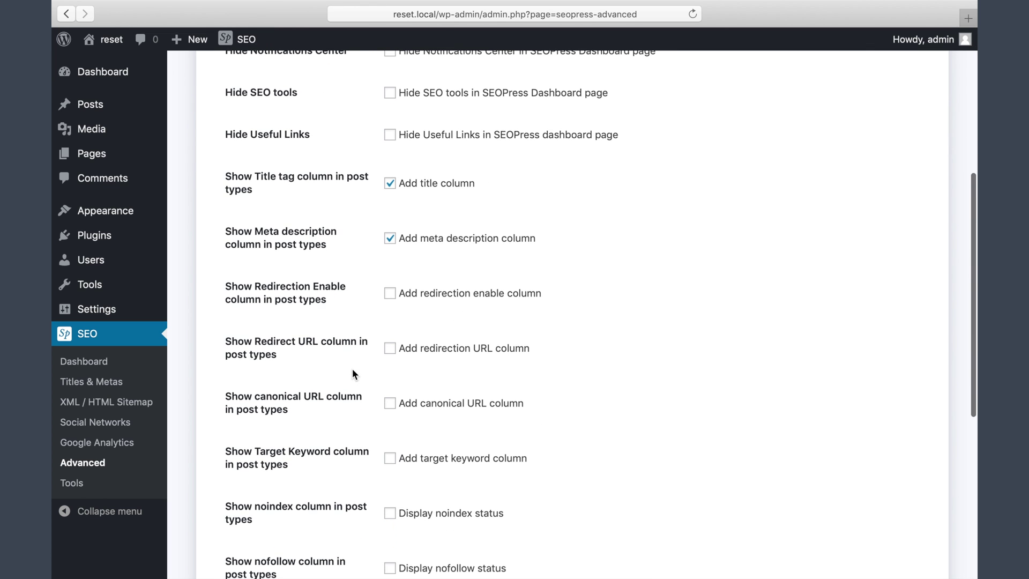
scroll(353, 373, down, 8)
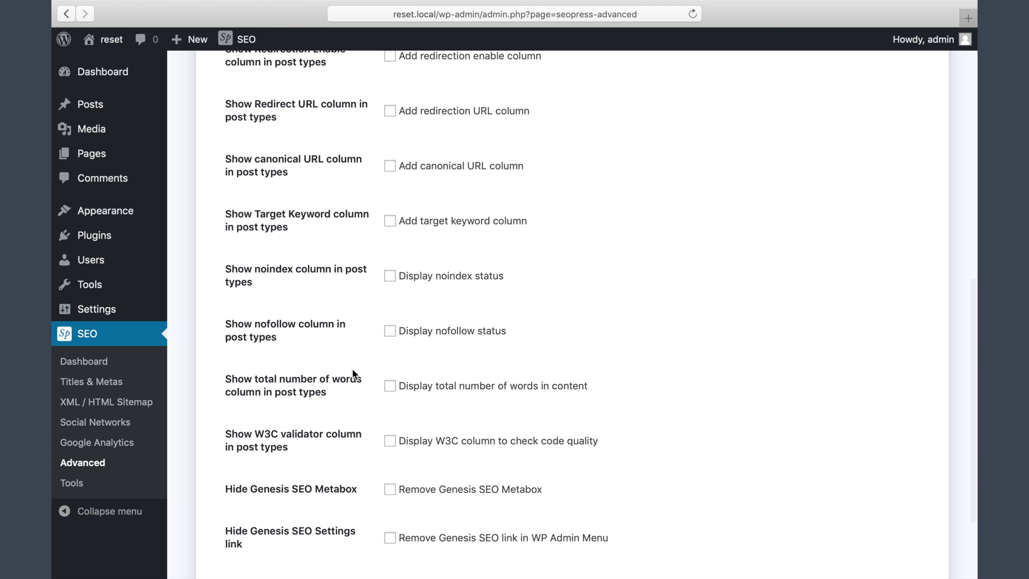
scroll(352, 374, down, 4)
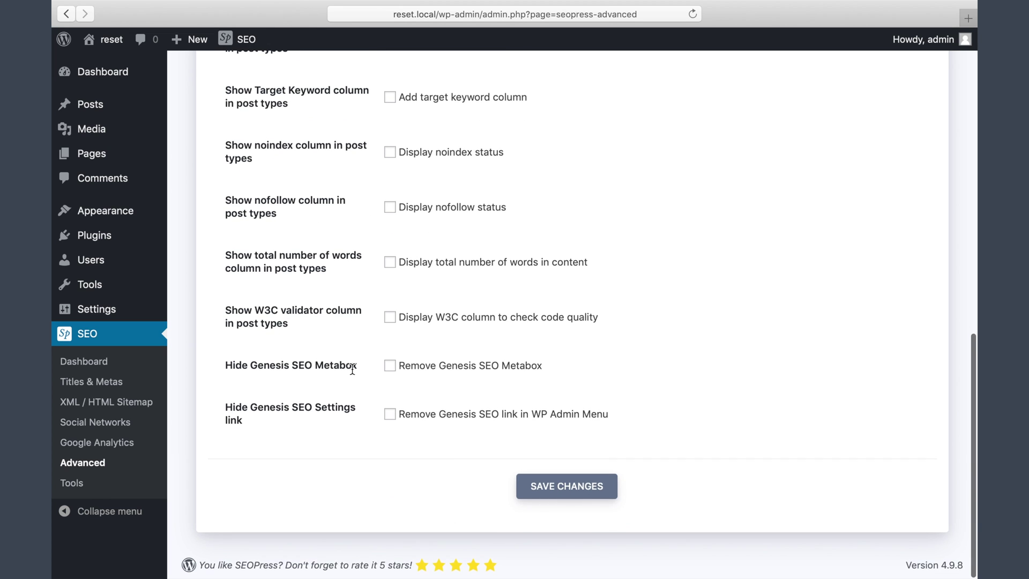
scroll(352, 369, up, 15)
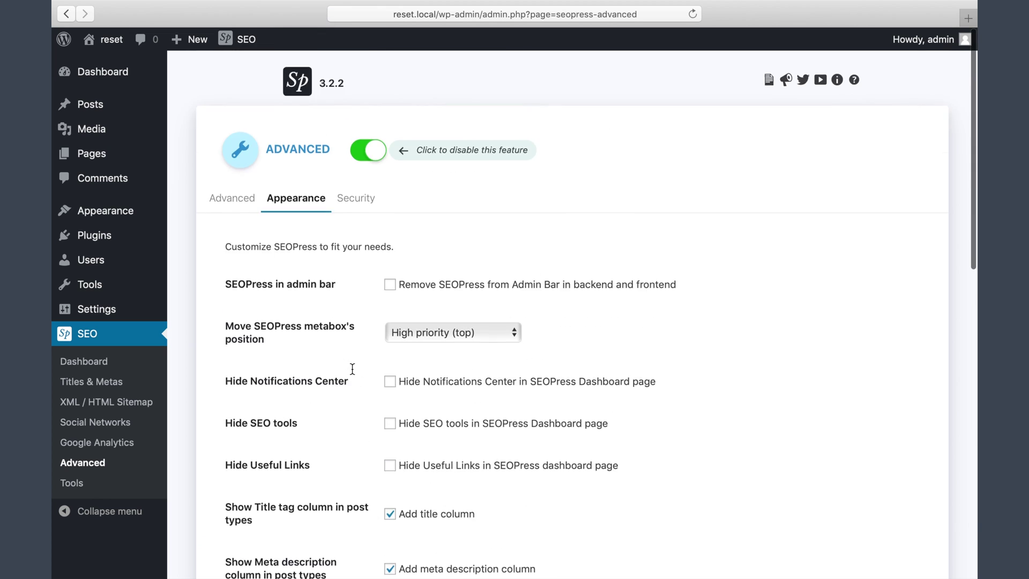
click(369, 205)
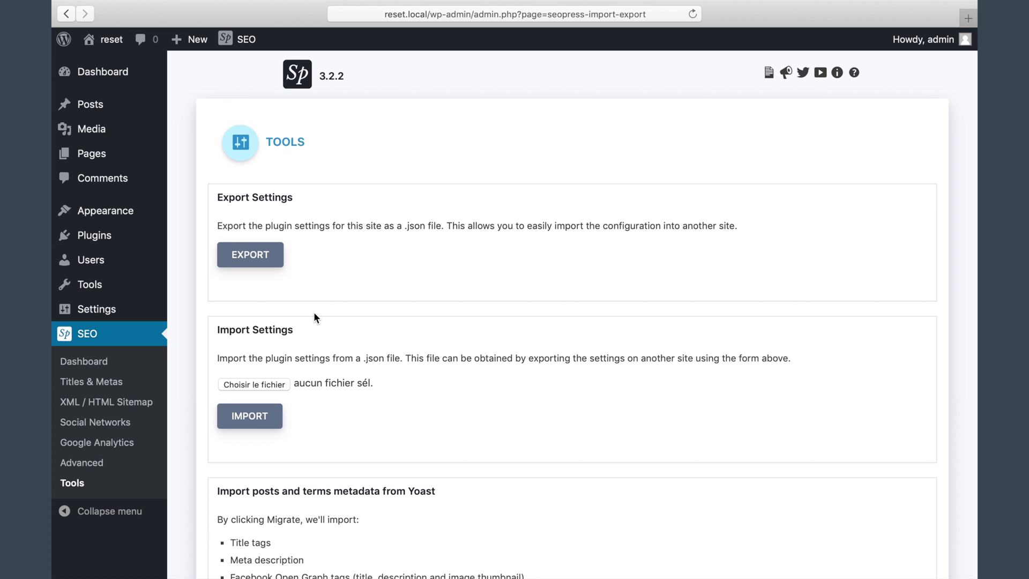
Go past the Tools Export, Import and migration sections and reset all SEOPress settings to defaults
scroll(314, 313, down, 5)
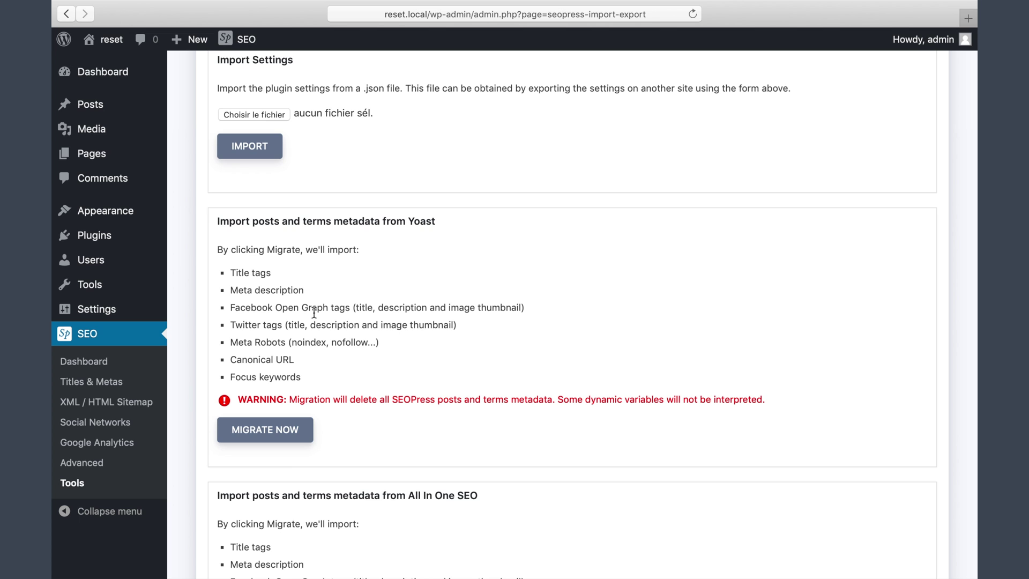
scroll(315, 313, down, 8)
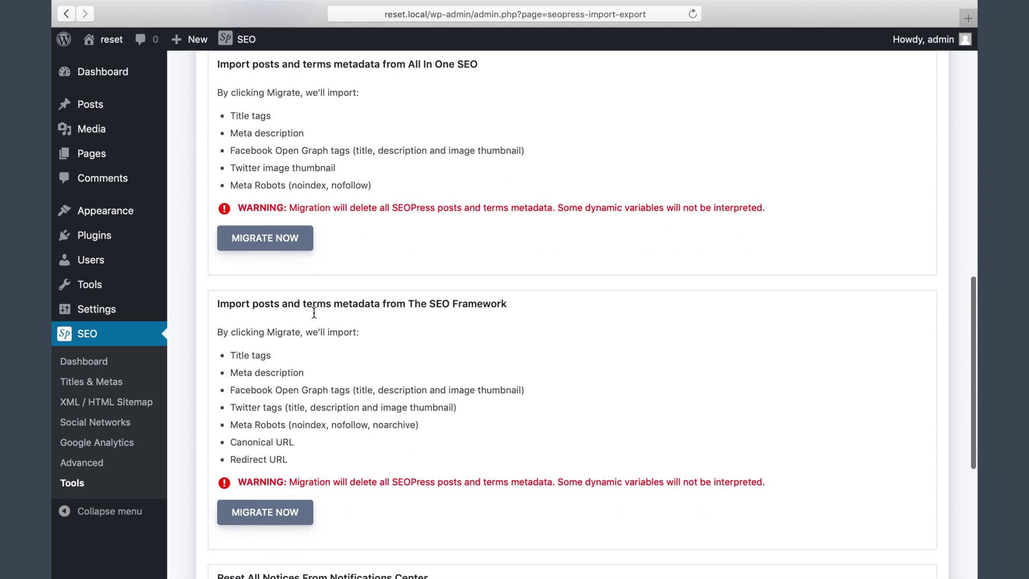
scroll(315, 313, down, 6)
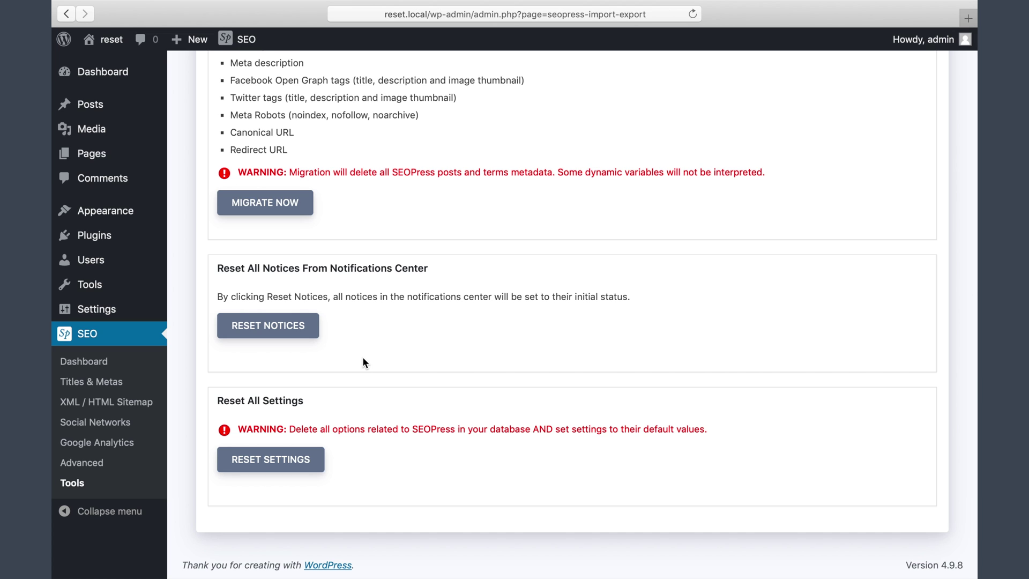
click(286, 450)
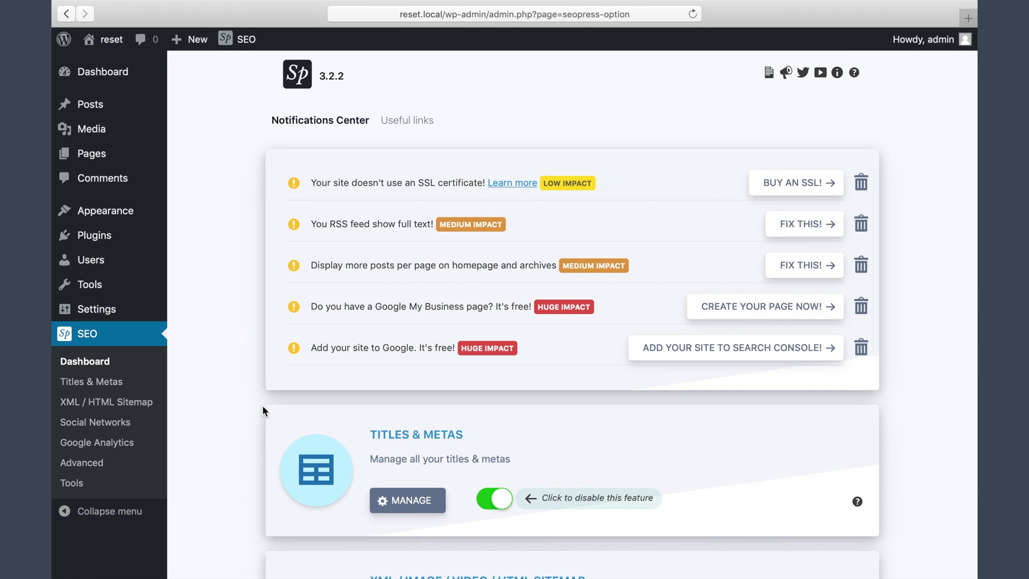